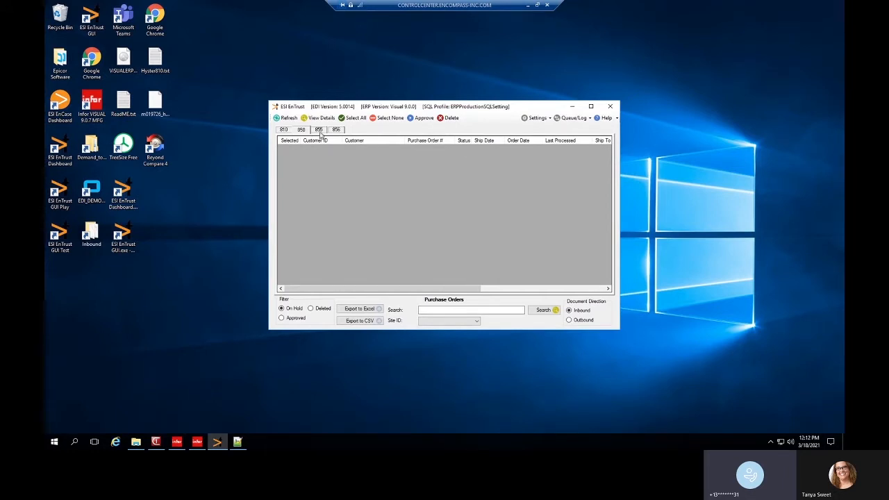
View the on-hold advance ship notices (856), the invoices (810) and the inbound purchase orders (850)
left_click(338, 130)
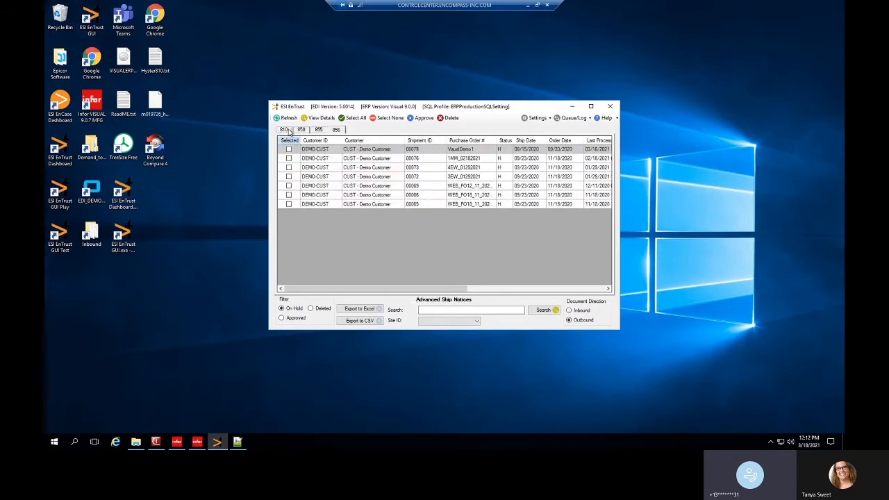
left_click(288, 130)
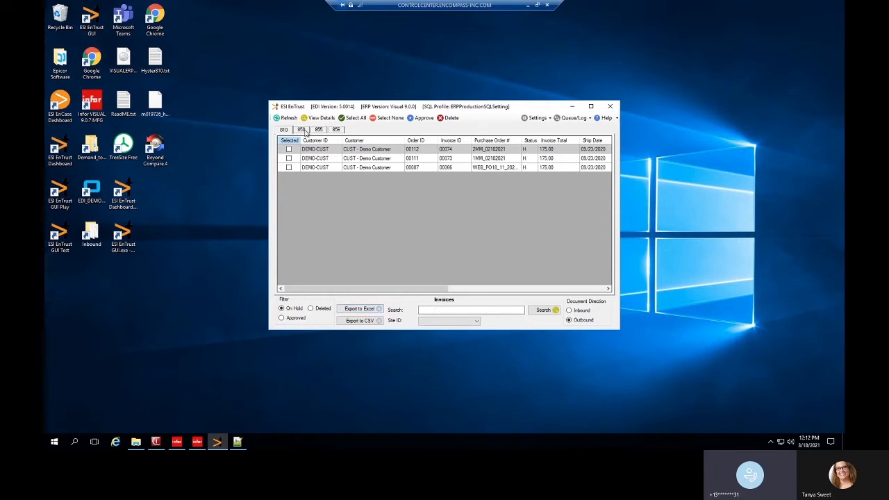
left_click(304, 130)
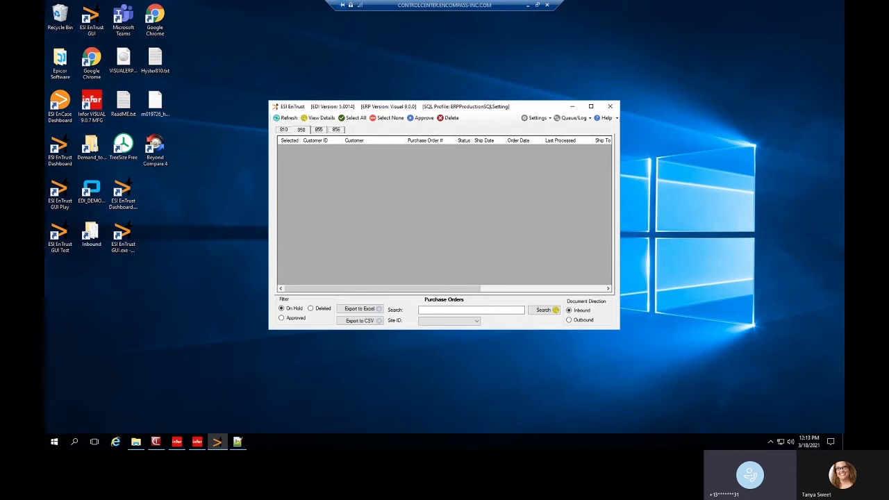
View the approved and the deleted inbound purchase orders, ending on the On Hold filter
left_click(285, 319)
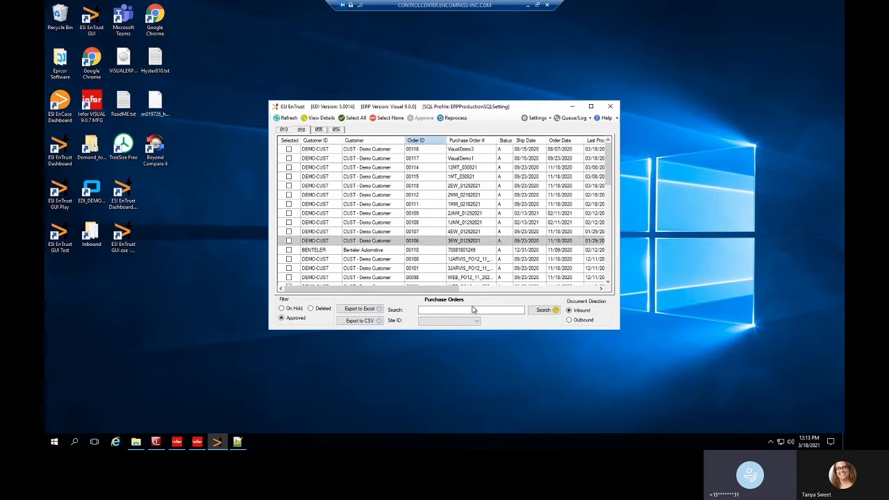
left_click(310, 308)
left_click(289, 167)
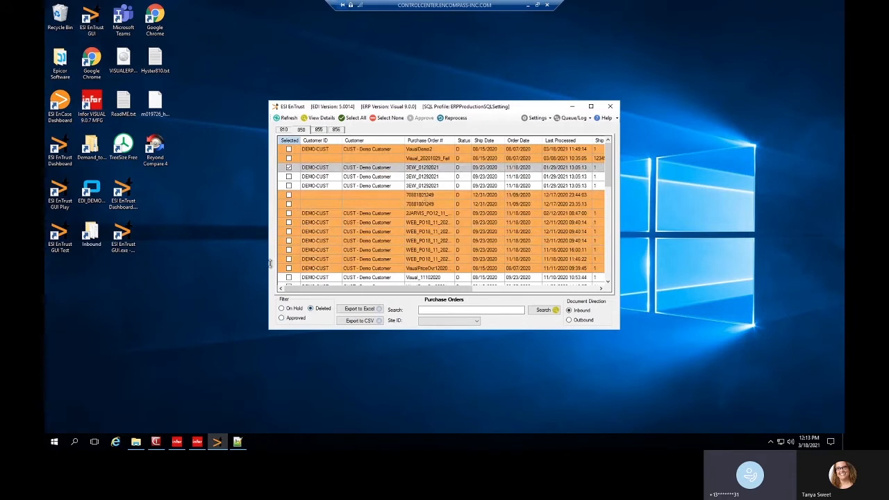
left_click(282, 308)
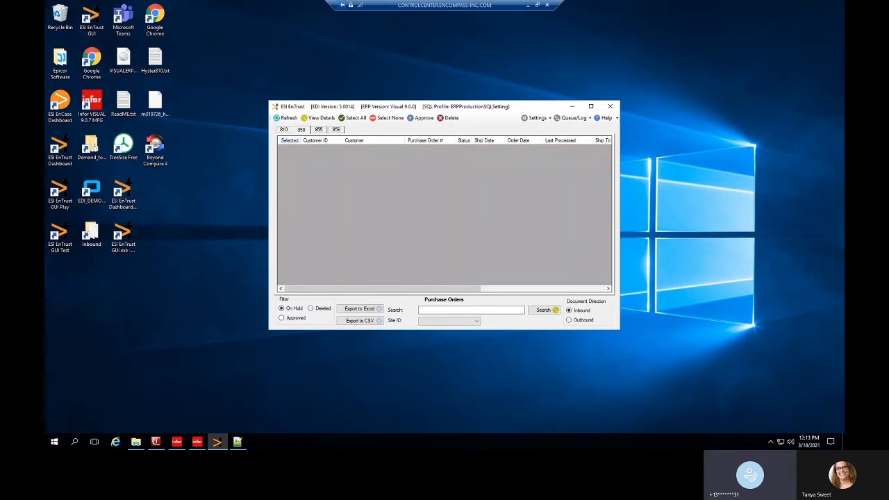
Search the approved purchase orders for "jarvis" and view the matching approved purchase order acknowledgements (855)
left_click(446, 311)
type("jarvis")
left_click(542, 310)
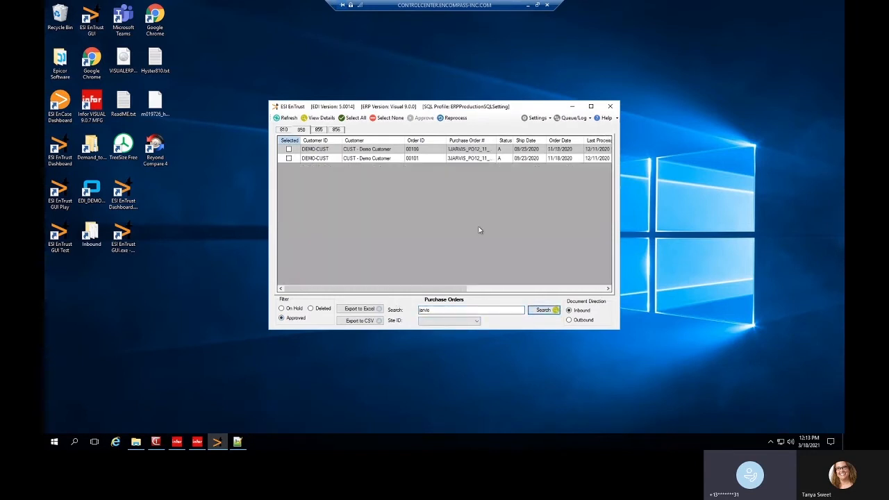
left_click(282, 309)
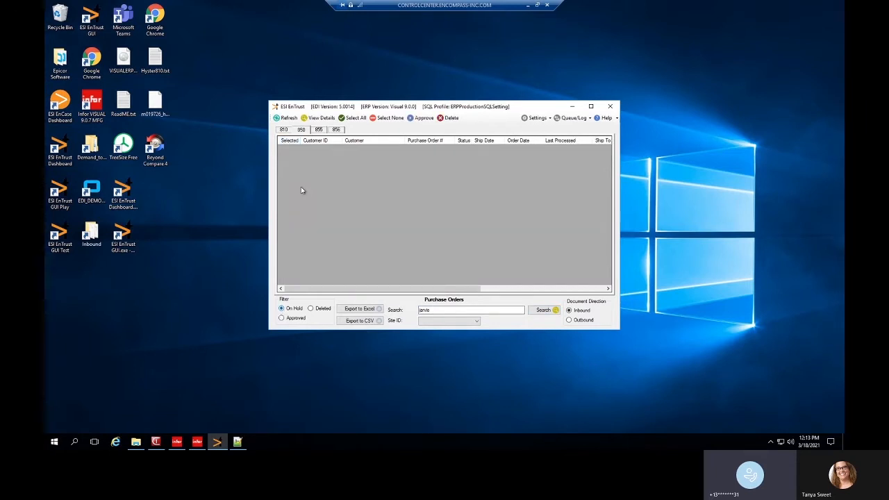
left_click(320, 130)
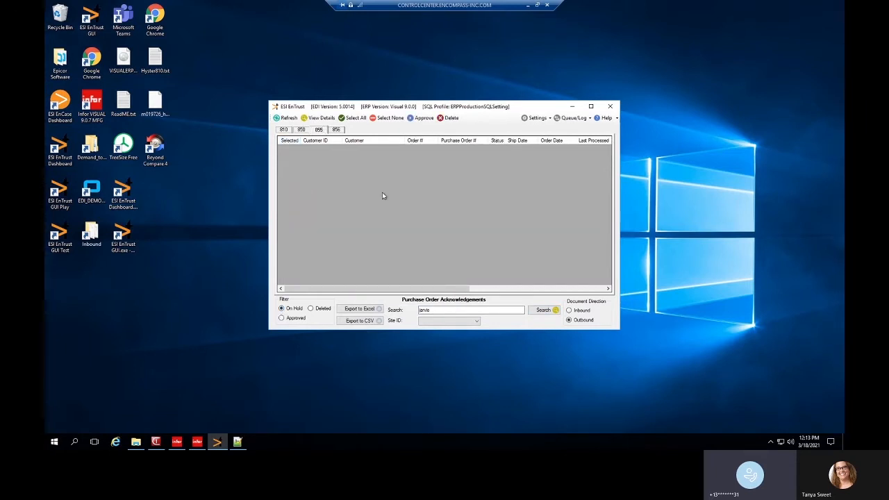
left_click(297, 319)
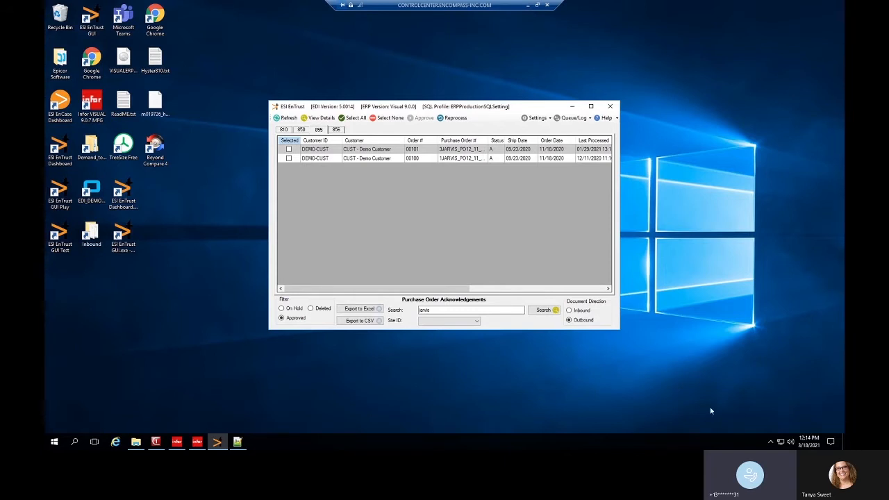
Switch to File Explorer and copy PO_1.xml, PO_2.xml and PO_3.xml from the 850 folder into its inbound subfolder, then widen the window
left_click(137, 444)
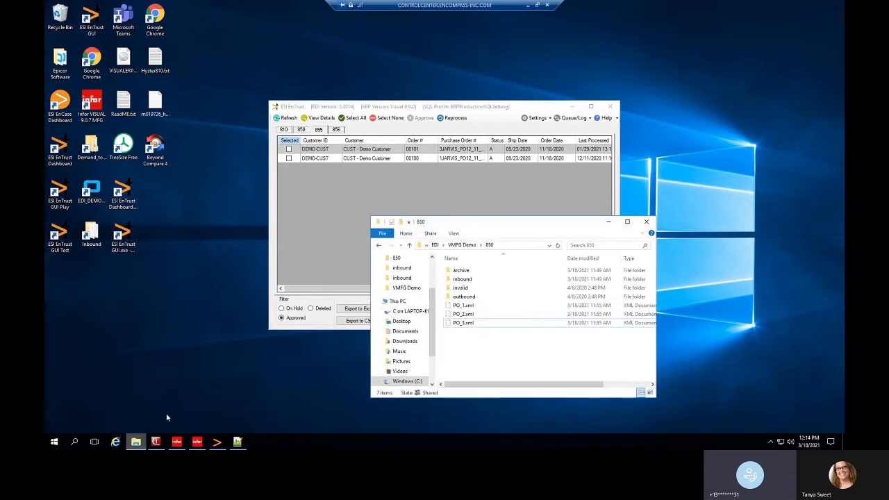
left_click(469, 327, "shift")
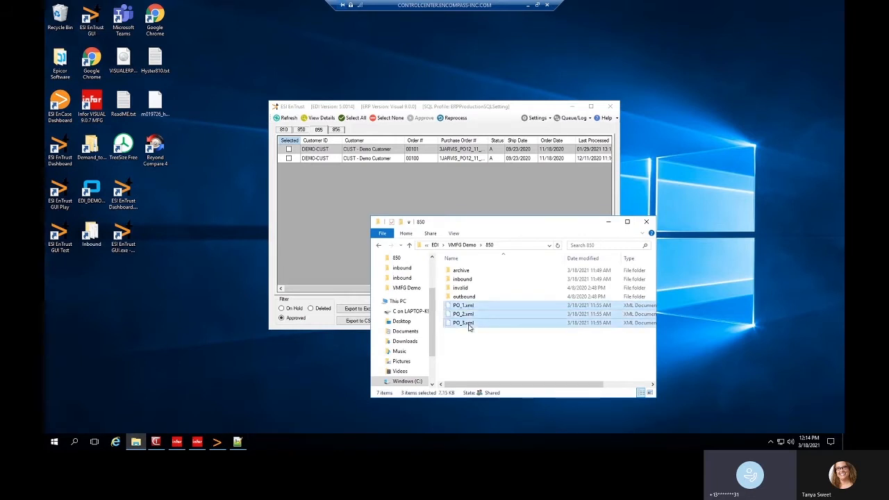
right_click(469, 327)
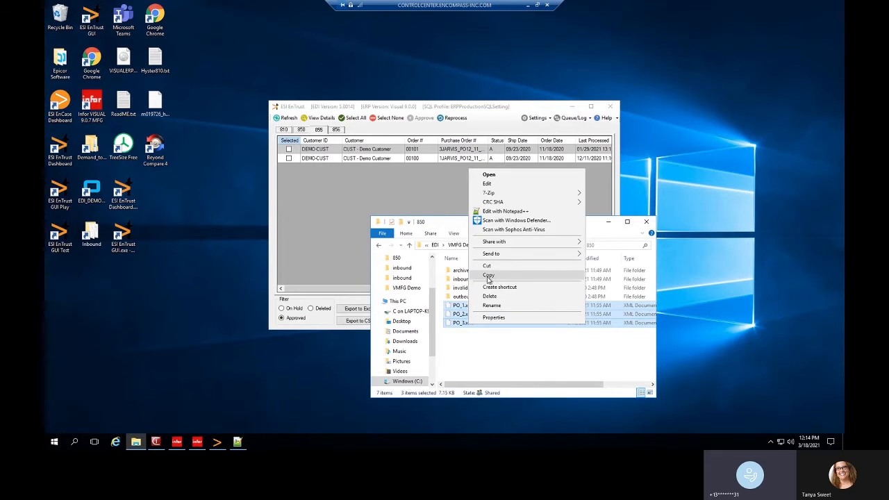
left_click(488, 276)
double_click(461, 278)
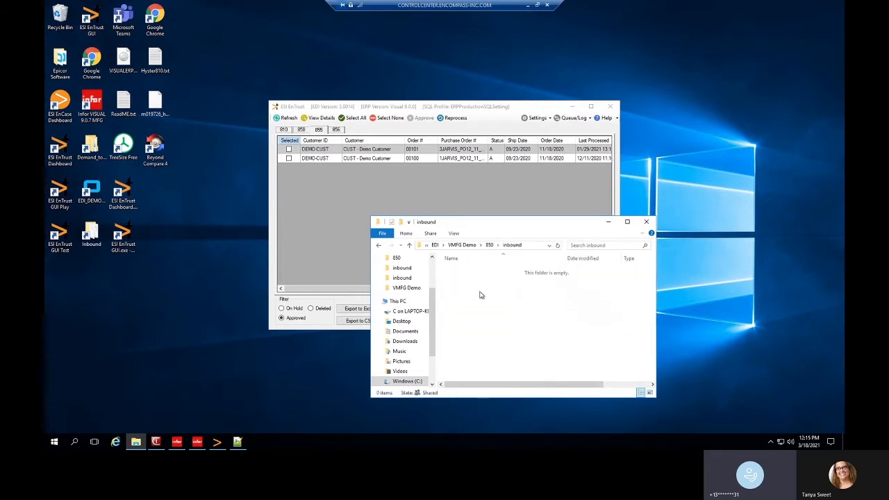
right_click(479, 296)
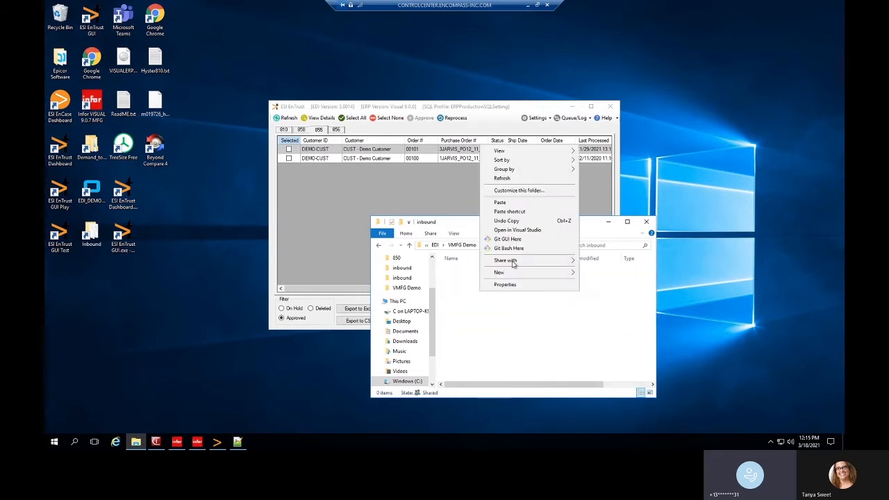
left_click(500, 202)
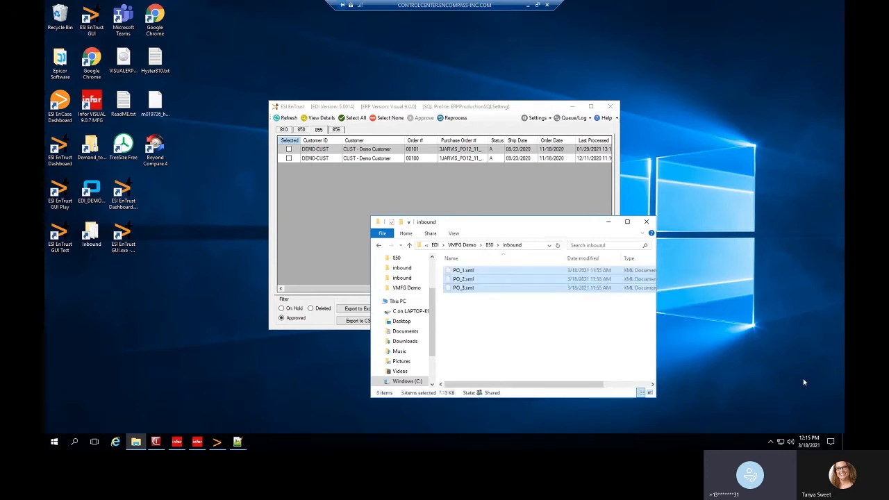
left_click(513, 248)
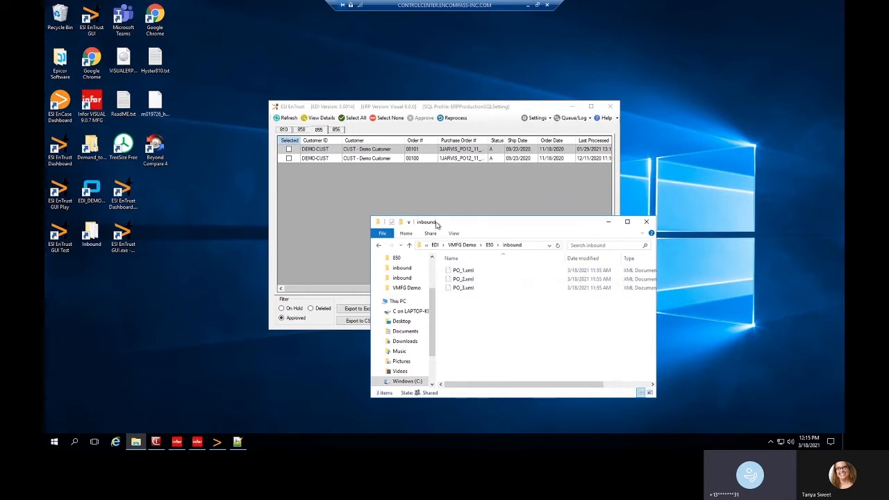
left_click_drag(436, 224, 385, 224)
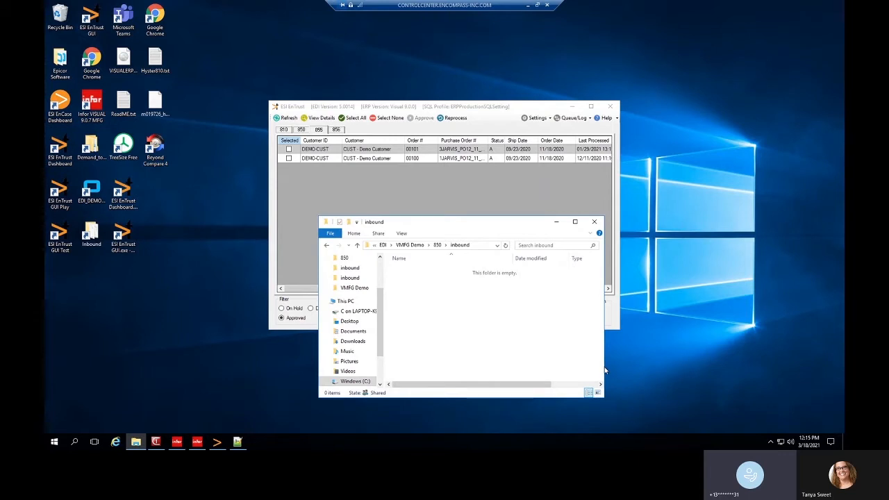
left_click_drag(605, 371, 652, 366)
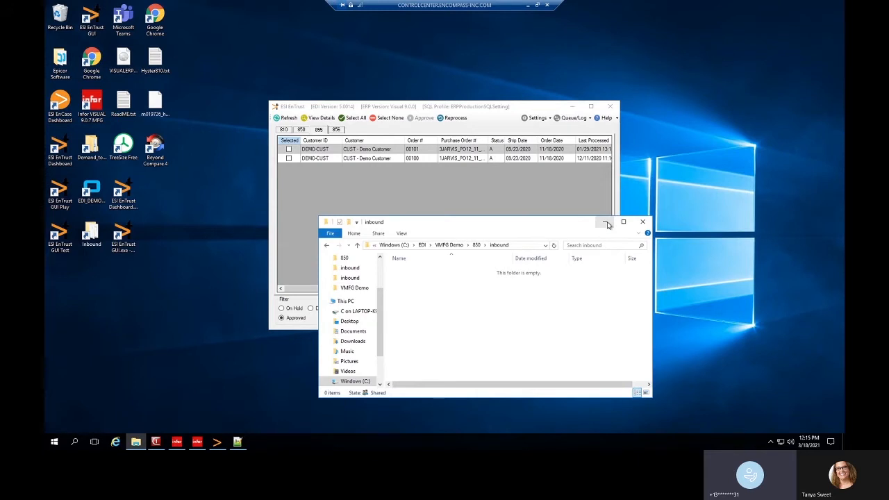
In ESI EnTrust, list all on-hold inbound purchase orders and examine the header details of the third one, from PO_1.xml
left_click(300, 130)
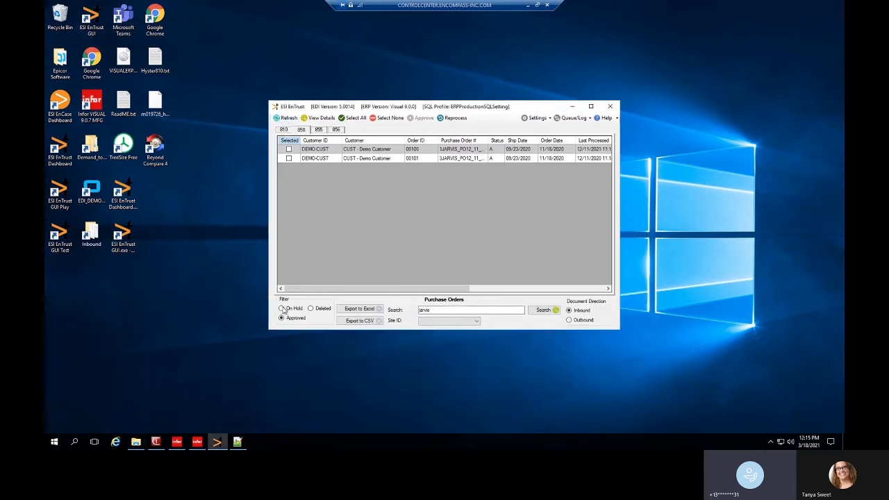
left_click(283, 309)
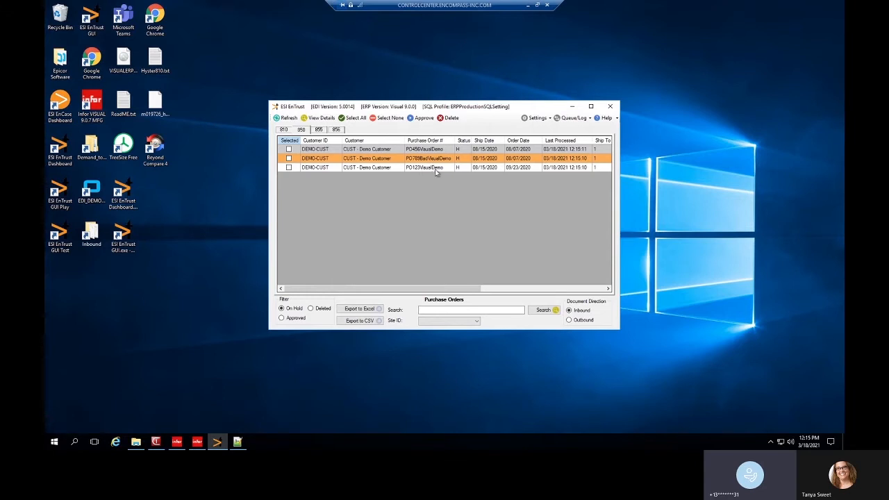
left_click(435, 170)
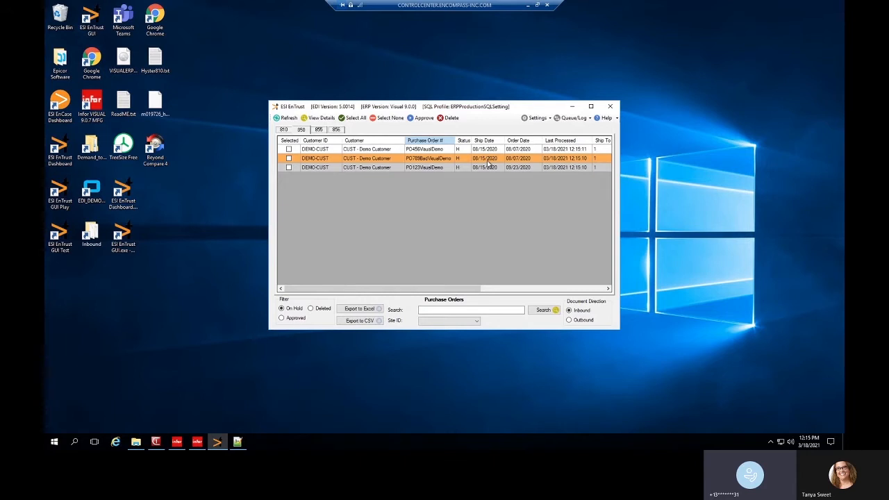
double_click(426, 171)
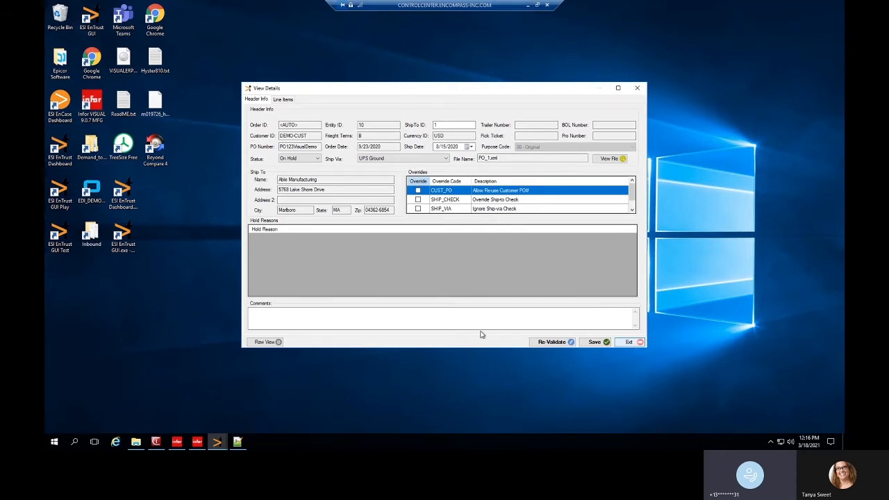
left_click(630, 341)
Approve the two on-hold purchase orders that are not highlighted in orange, and show the refreshed list of approved purchase orders
left_click(289, 149)
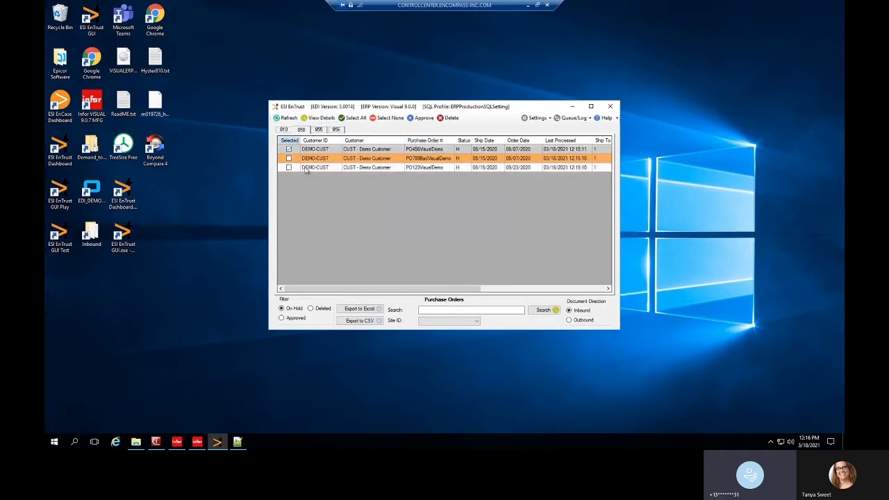
left_click(289, 168)
left_click(421, 118)
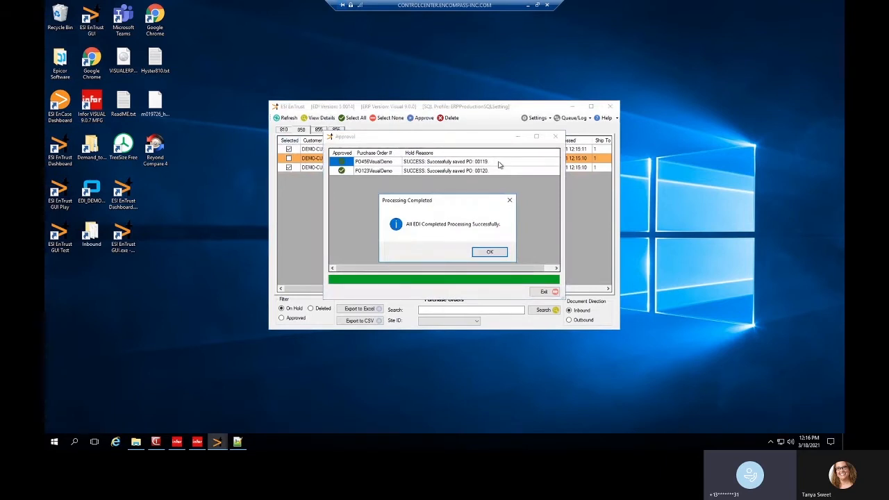
left_click(507, 253)
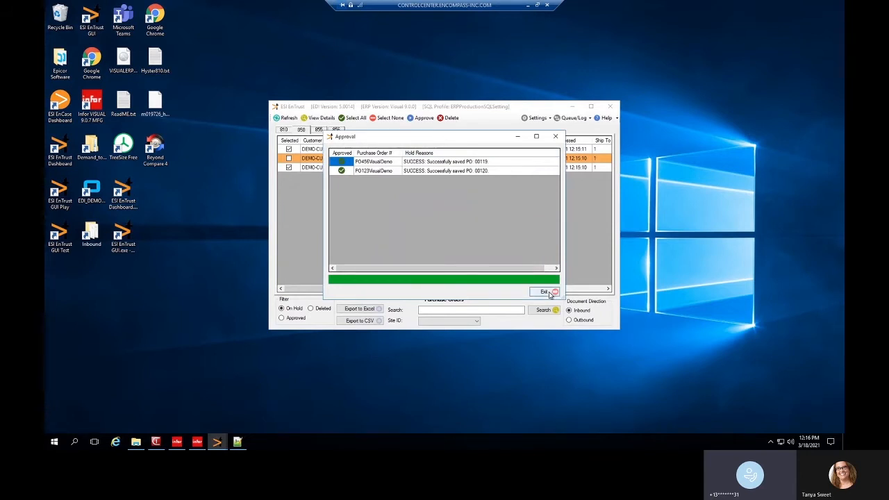
left_click(545, 291)
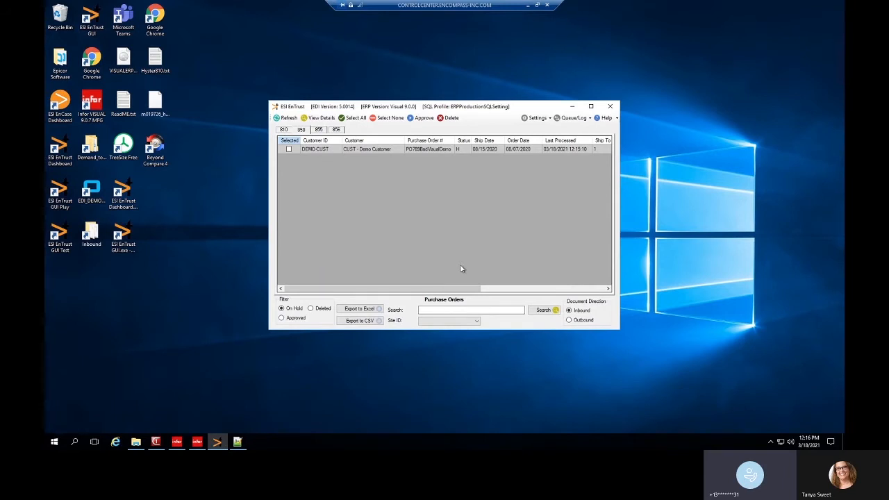
left_click(282, 318)
left_click(286, 118)
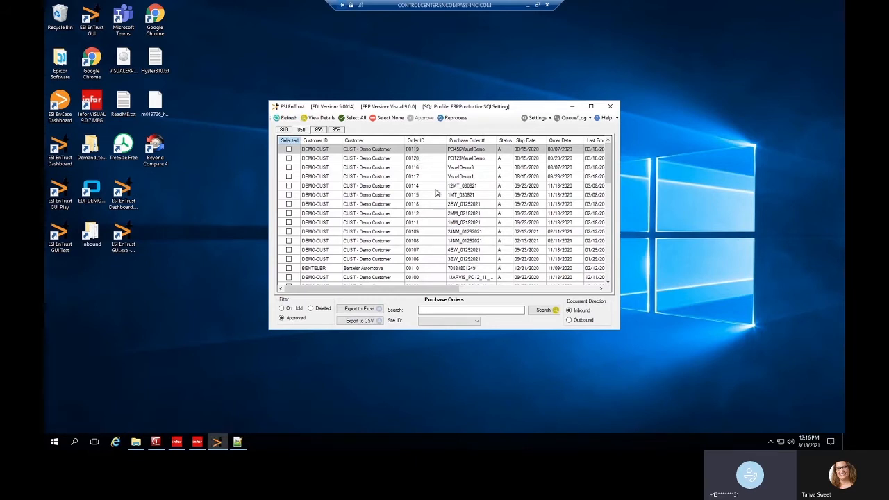
Switch to Infor VISUAL Customer Order Entry and load the order belonging to the first purchase order just approved
left_click(223, 446)
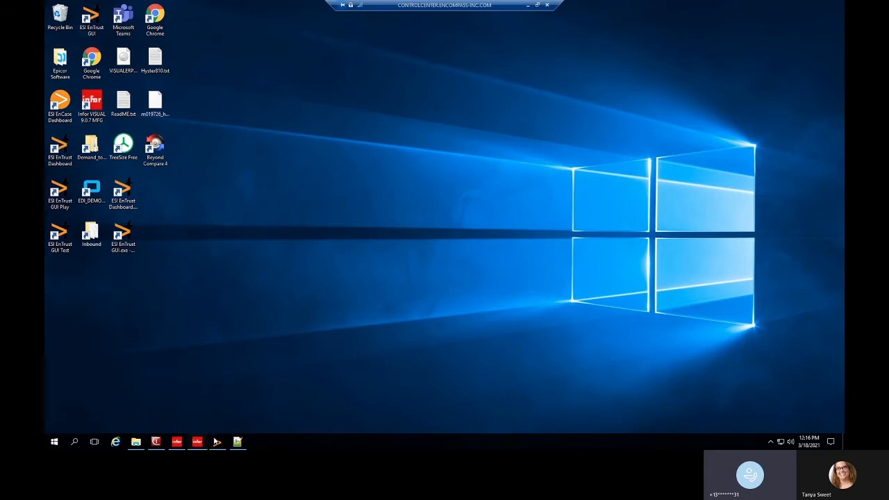
left_click(197, 442)
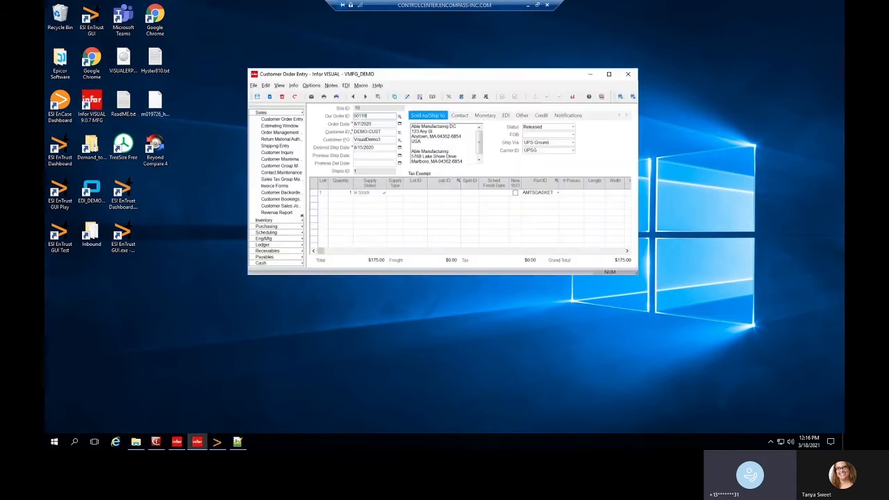
left_click(295, 96)
left_click(465, 195)
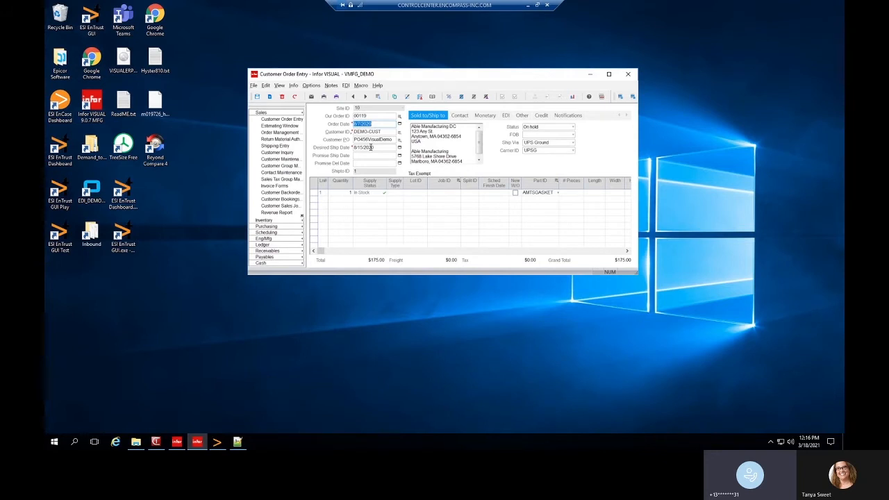
Set the loaded customer order's status to Released and save the order
left_click(573, 130)
left_click(534, 142)
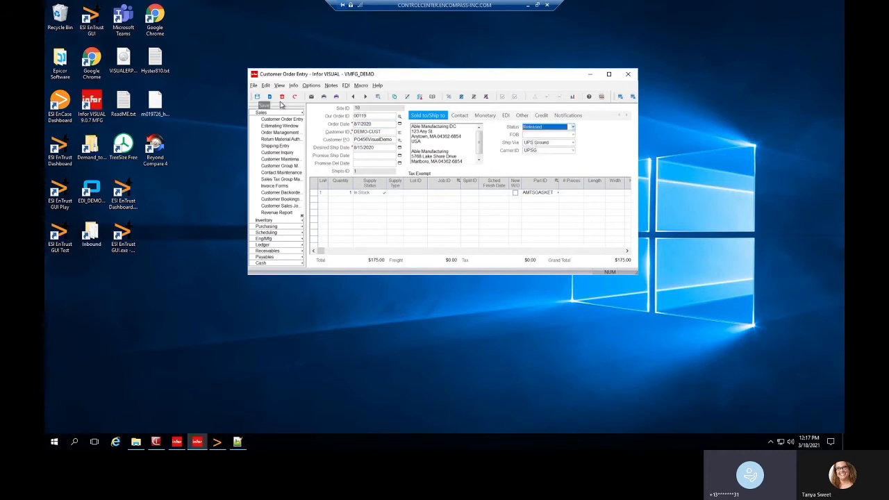
left_click(281, 103)
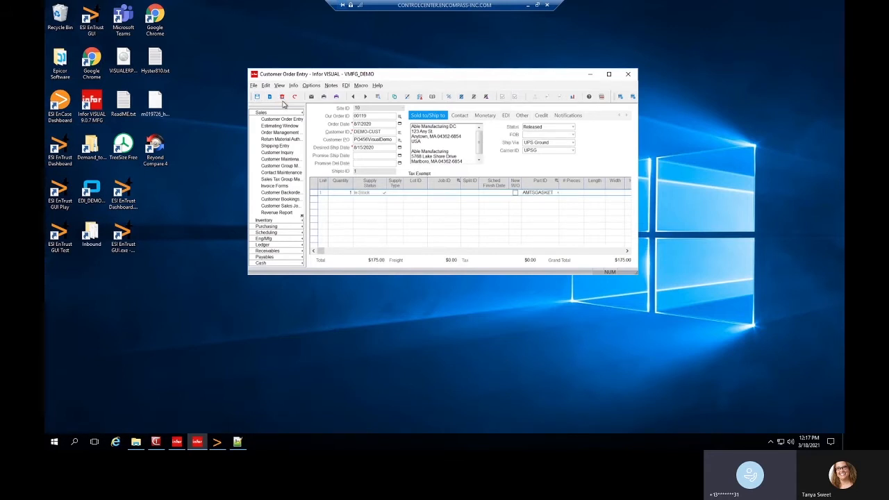
Load the customer order of the second approved purchase order by entering its order ID
left_click(373, 116)
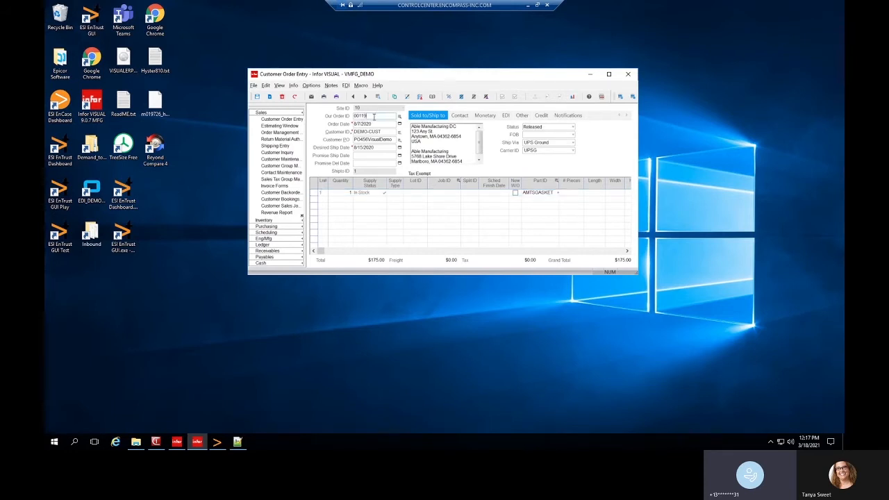
key("BackSpace")
key("BackSpace")
type("6")
key("Return")
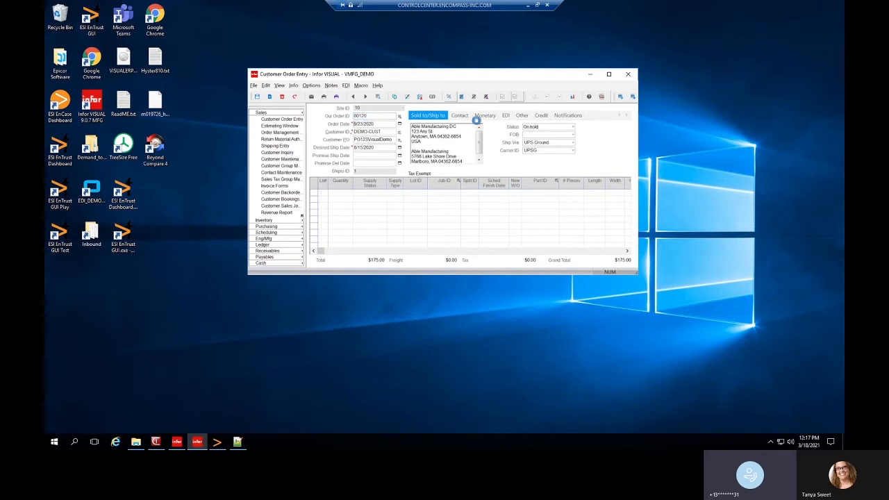
Release the second approved purchase order's customer order by changing its status from On hold to Released, and save it
left_click(573, 130)
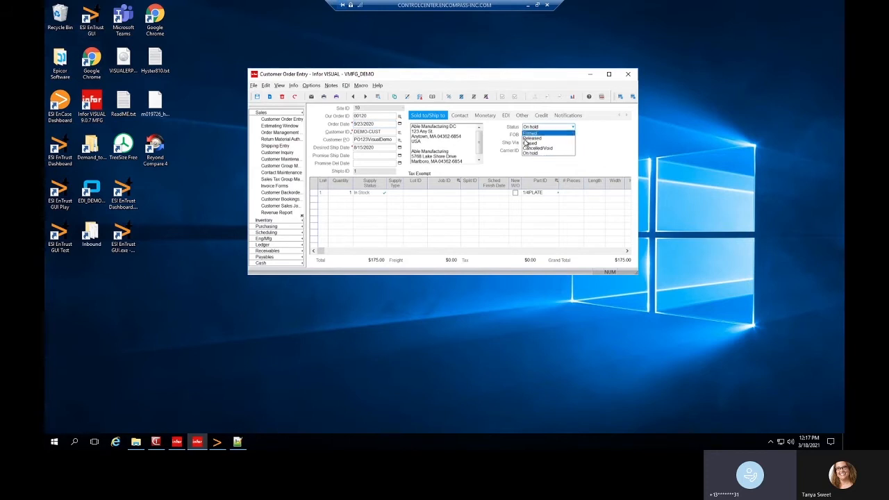
left_click(526, 143)
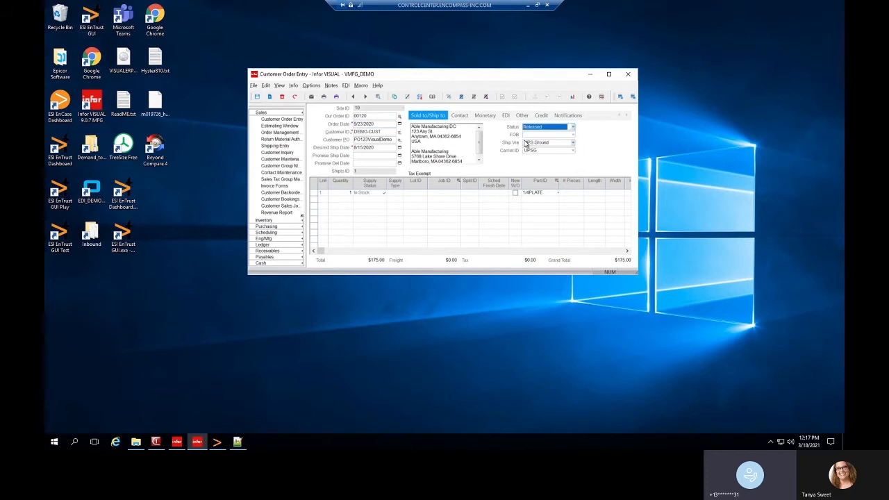
left_click(257, 96)
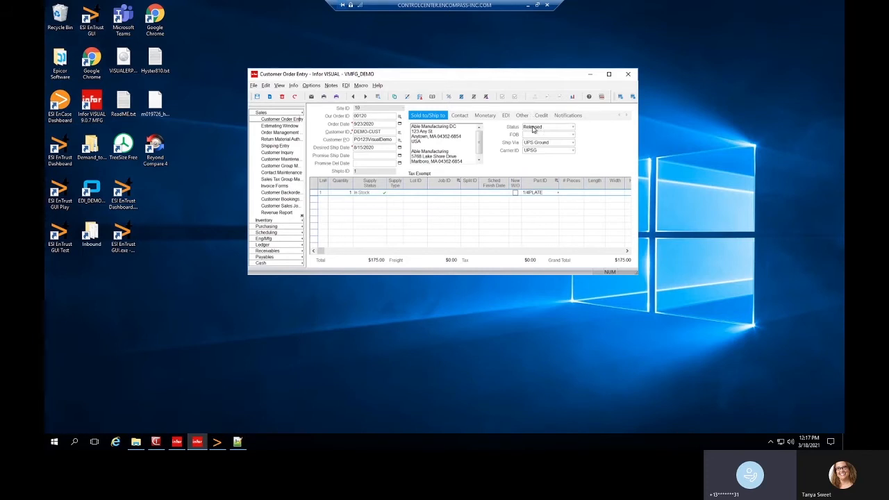
Open Shipping Entry and load the first released customer order by entering its order ID
left_click(276, 154)
left_click(276, 146)
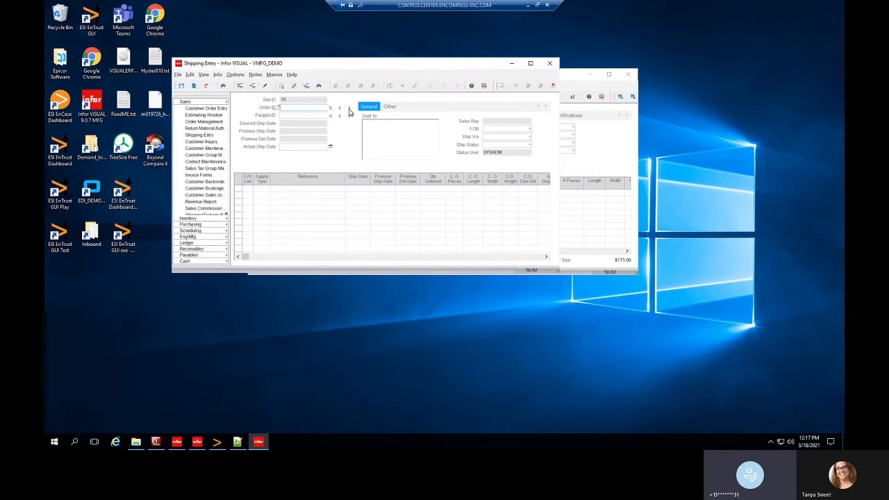
type("00119")
key("Tab")
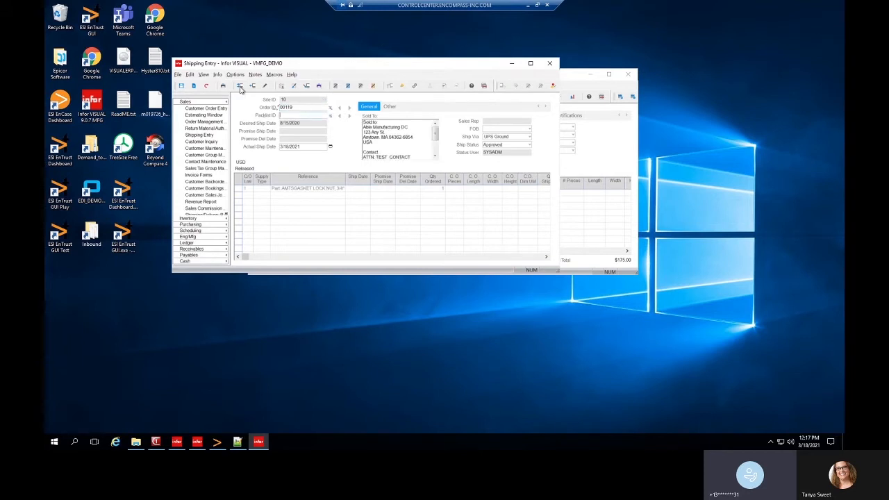
Ship all lines of the loaded order in full, save the shipment, and clear the form for a new entry
left_click(240, 86)
left_click(182, 86)
left_click(196, 87)
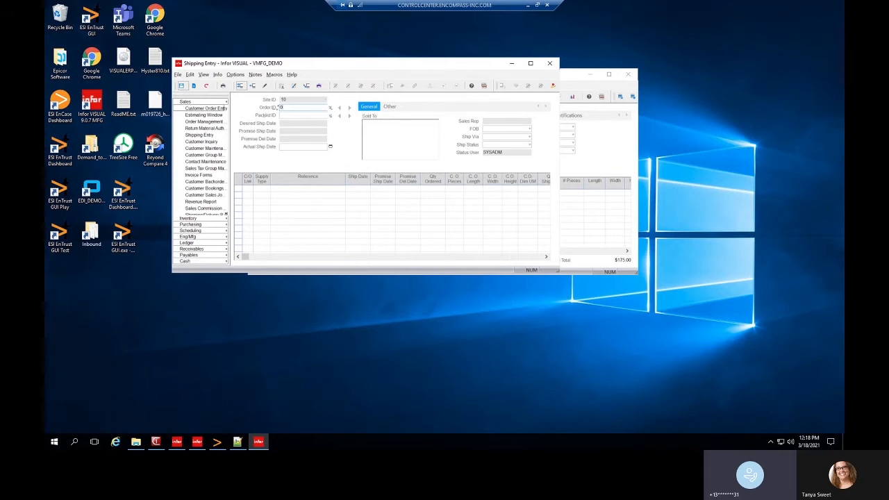
Load the second released customer order in Shipping Entry, ship all its lines in full, and save the shipment
type("00120")
key("Tab")
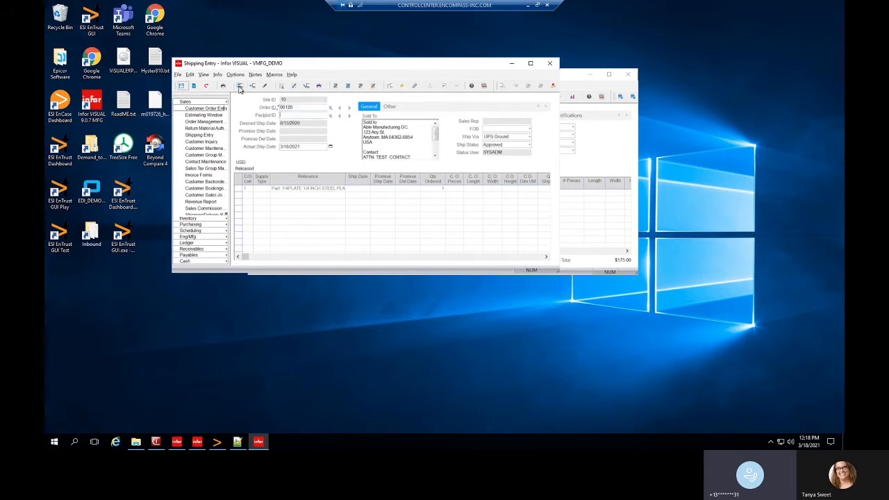
left_click(240, 89)
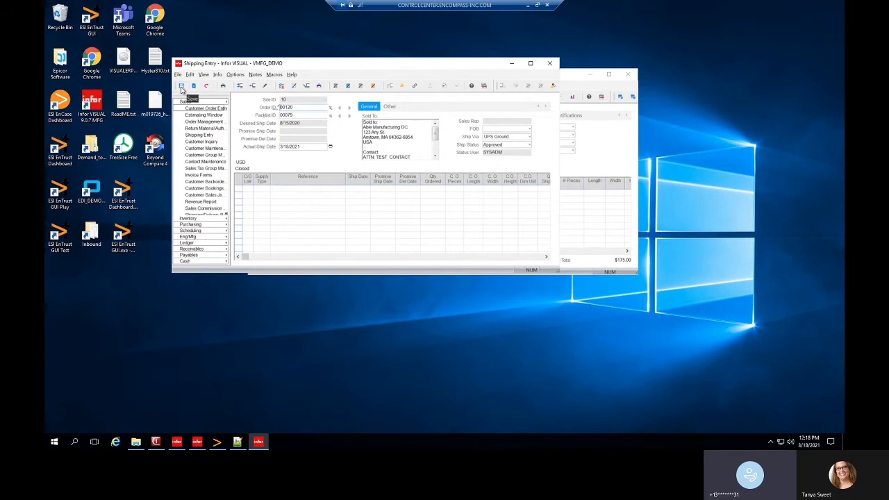
left_click(182, 87)
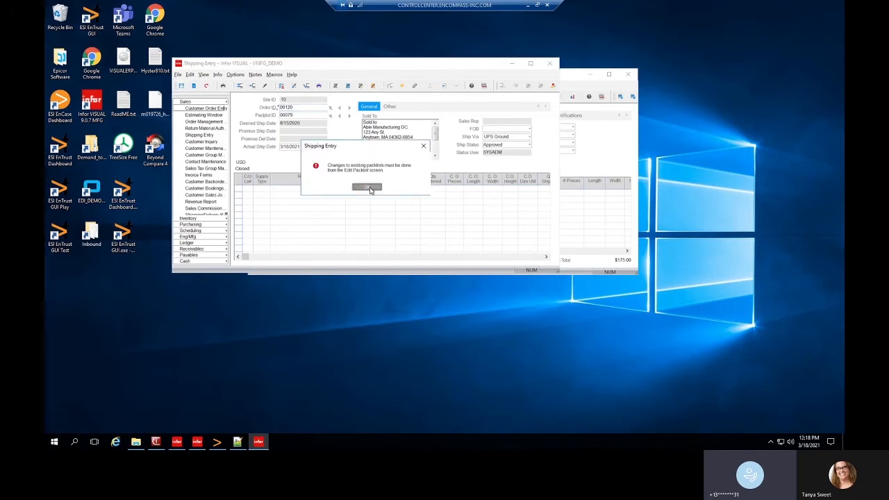
key("Return")
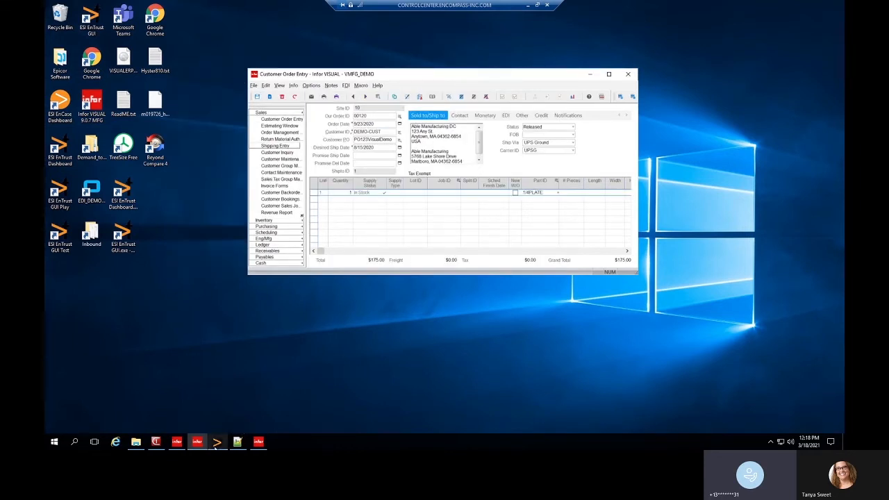
Switch to ESI EnTrust and review the header and line items of the topmost on-hold 855 purchase order acknowledgement
left_click(216, 444)
left_click(336, 130)
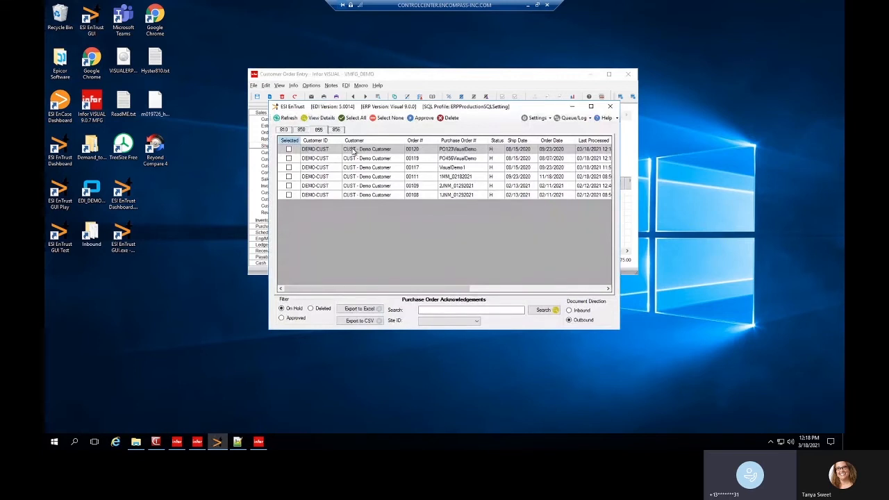
left_click(389, 159)
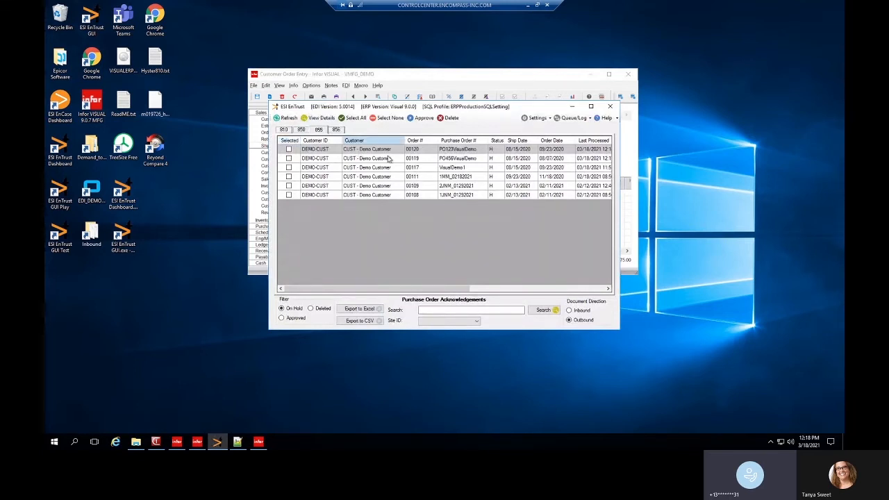
double_click(389, 159)
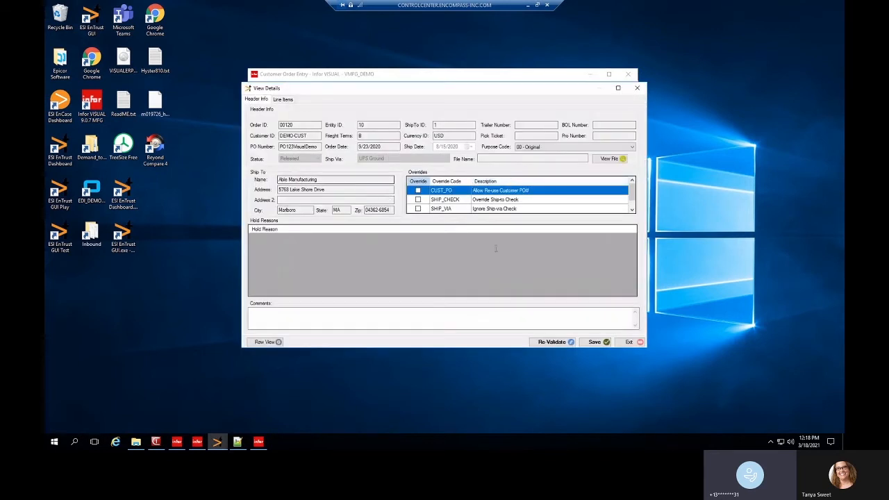
left_click(285, 99)
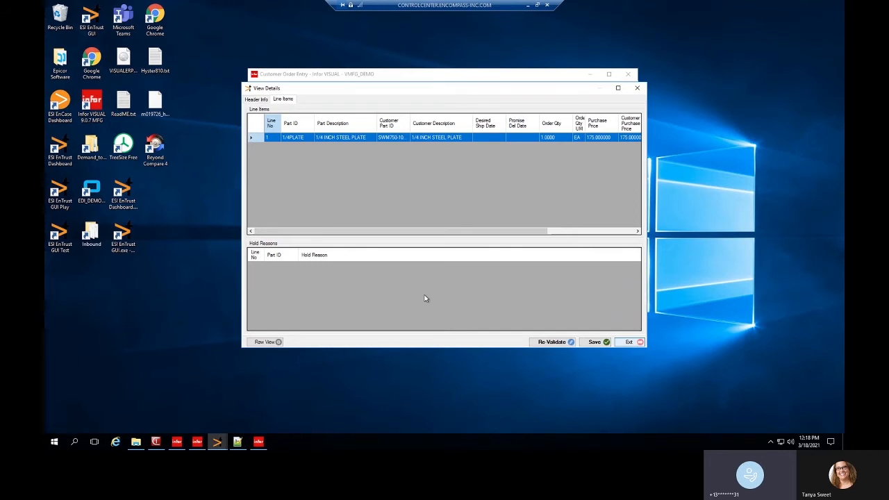
left_click(629, 342)
Approve the on-hold 855 acknowledgements of the two newly released orders and close the approval results
left_click(289, 158)
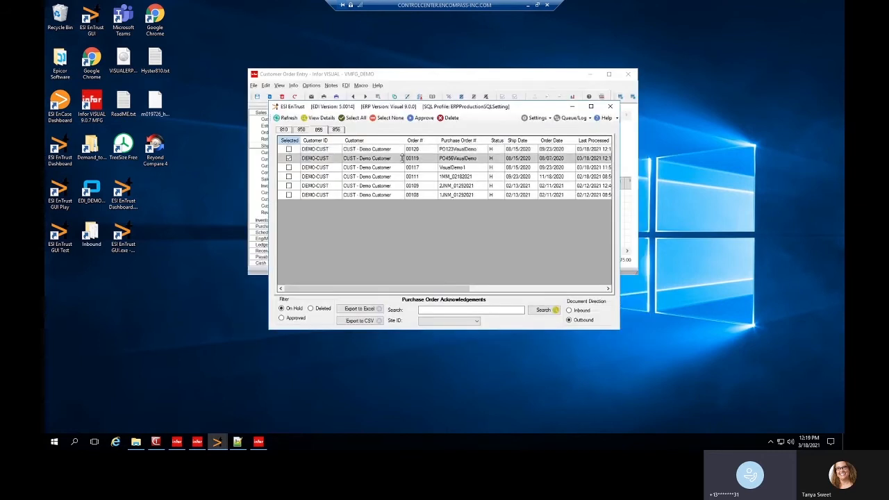
left_click(289, 149)
left_click(421, 118)
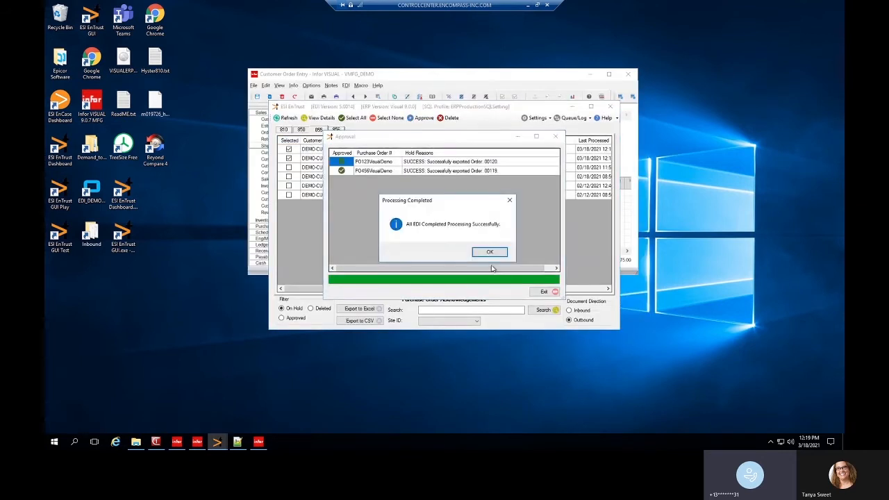
left_click(490, 253)
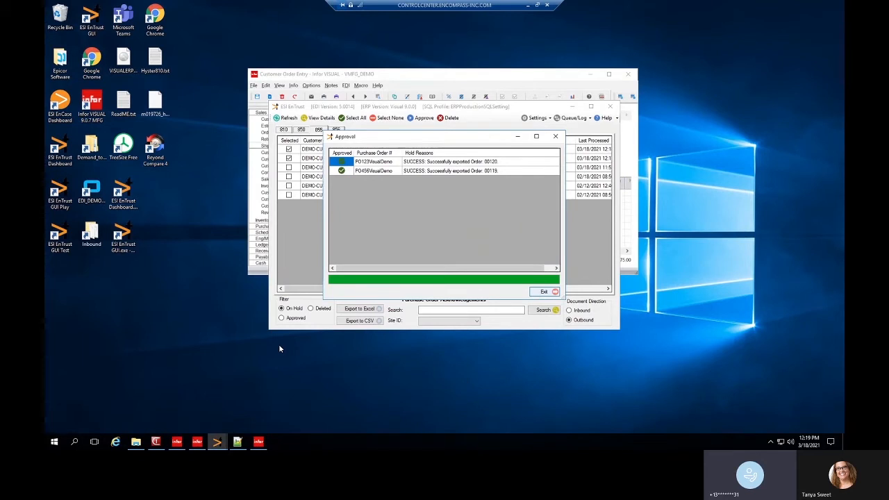
left_click(544, 292)
Switch to File Explorer and open the 855 outbound folder under VMFG Demo
left_click(136, 442)
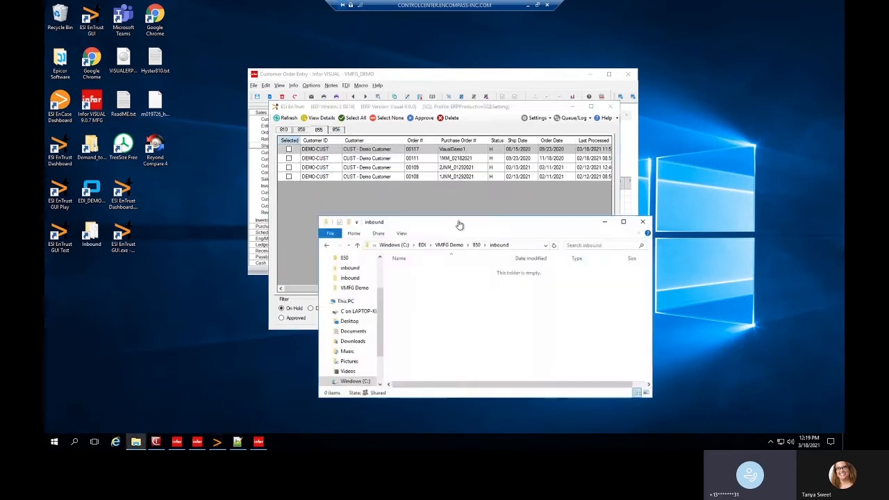
left_click(476, 245)
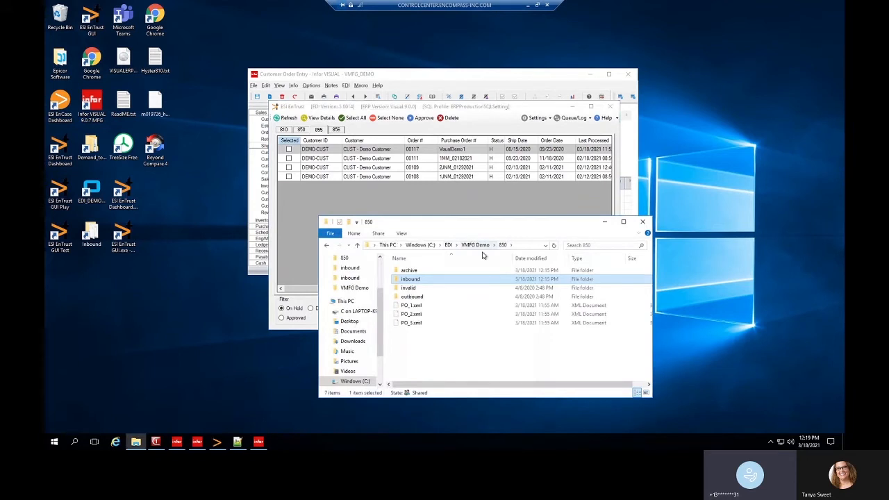
left_click(475, 245)
double_click(406, 297)
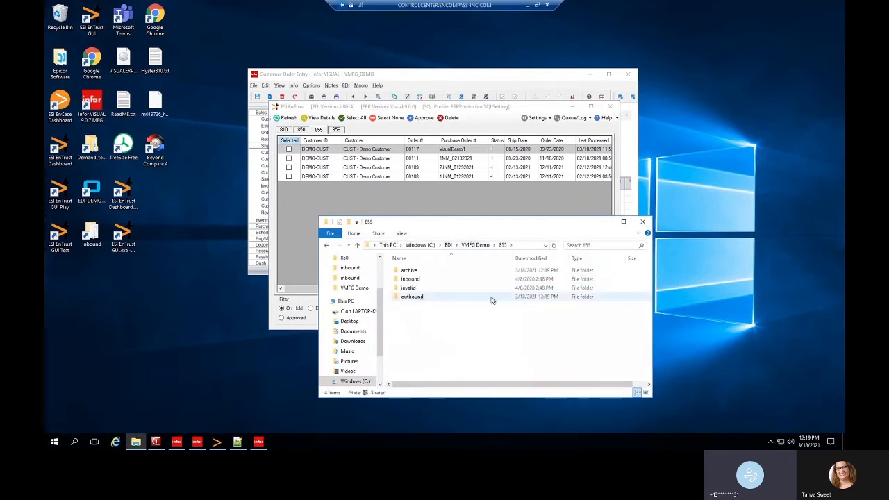
double_click(493, 299)
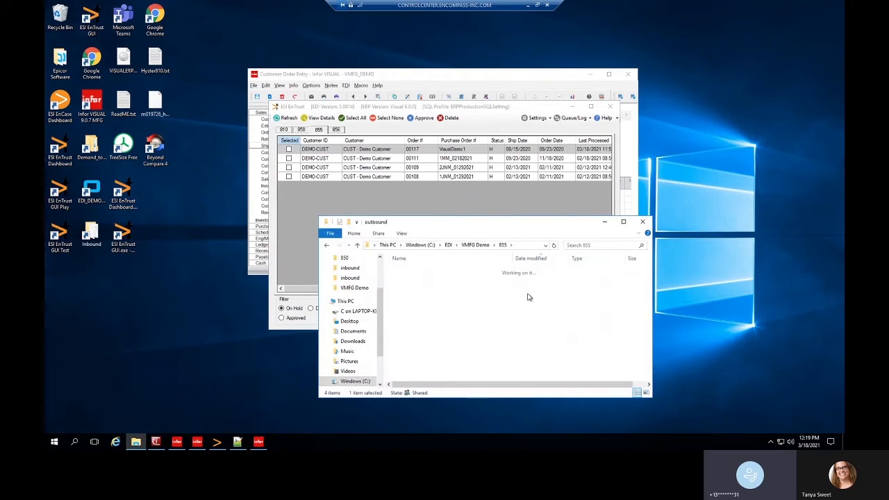
Examine the topmost exported 855 XML file in Notepad++, then close it and minimize the folder window
right_click(467, 270)
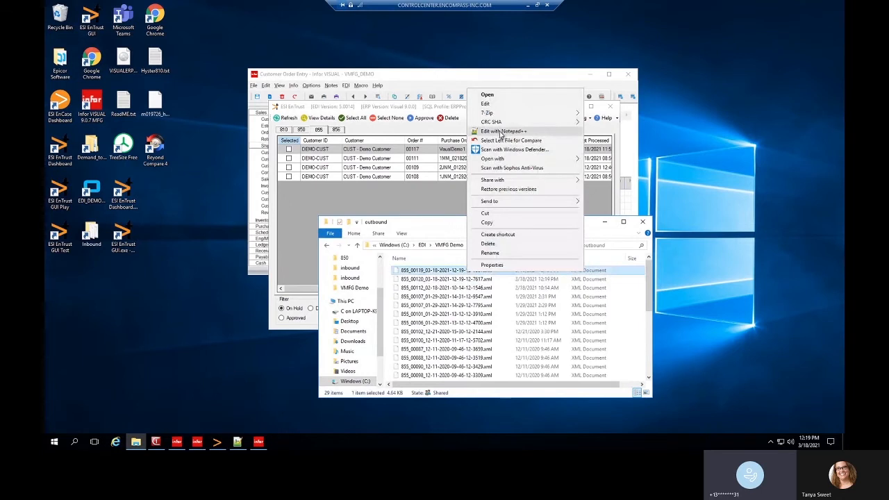
left_click(500, 132)
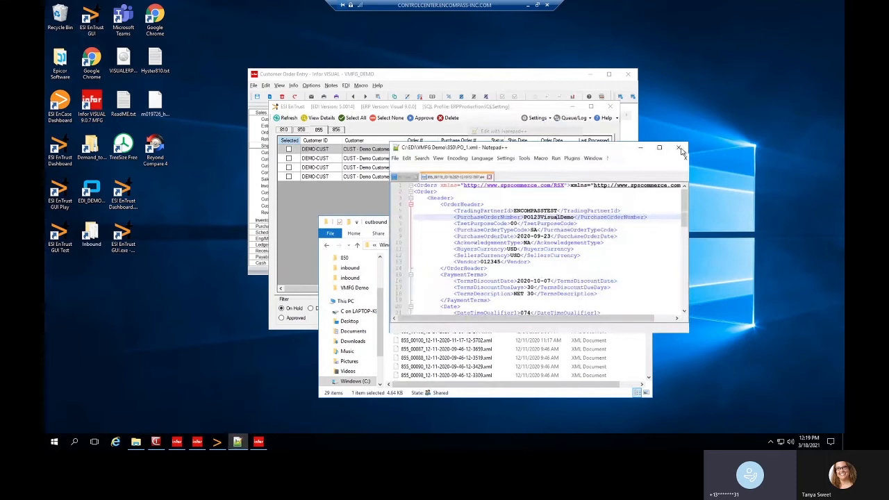
left_click(680, 149)
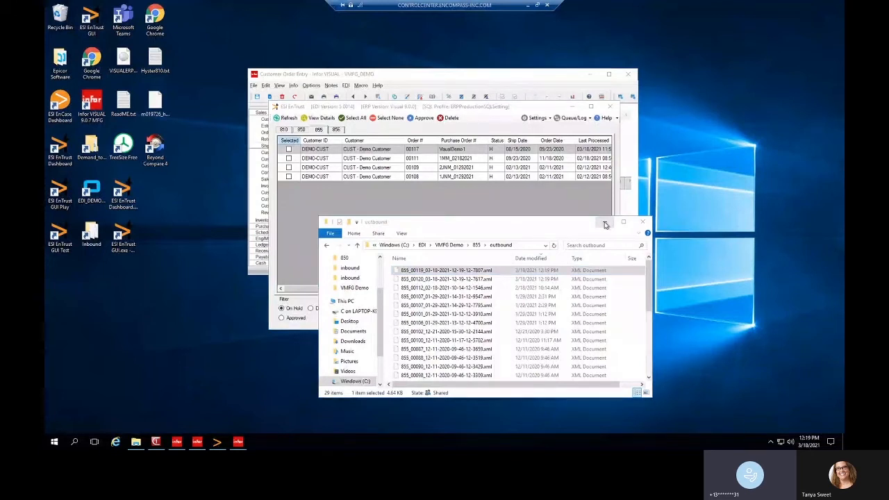
left_click(605, 224)
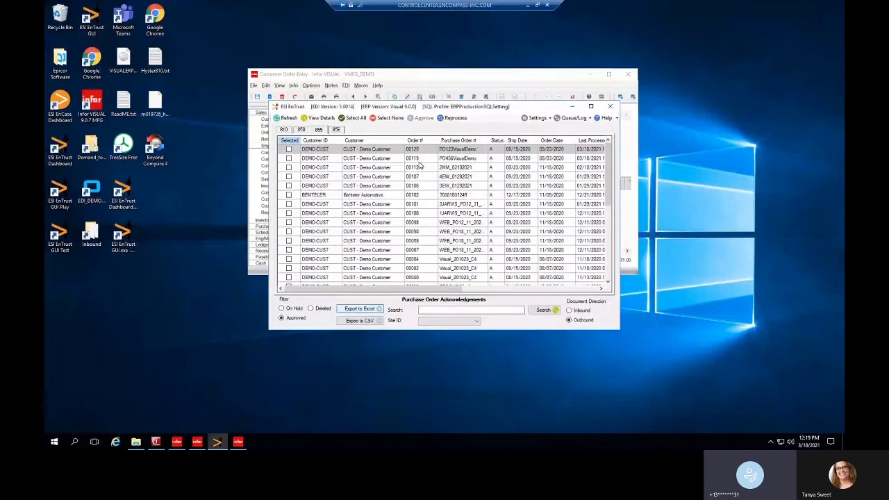
Show the refreshed list of on-hold 856 advance ship notices in ESI EnTrust and approve the topmost one
left_click(338, 129)
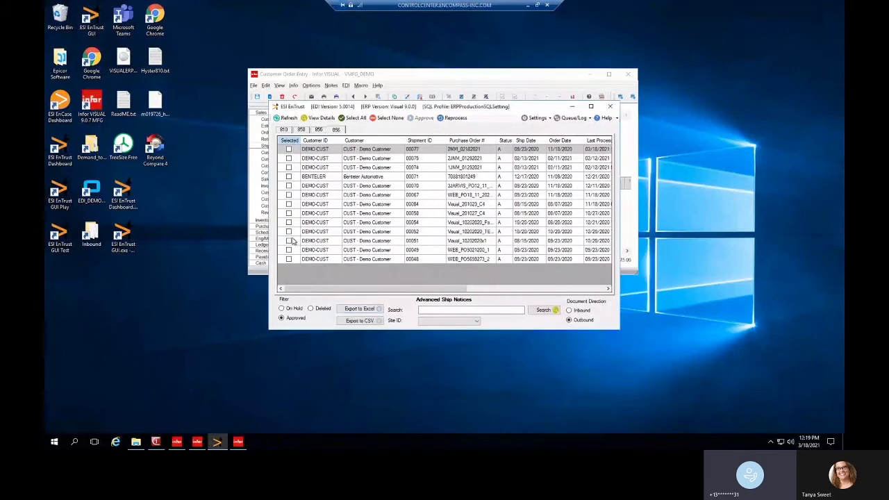
left_click(281, 309)
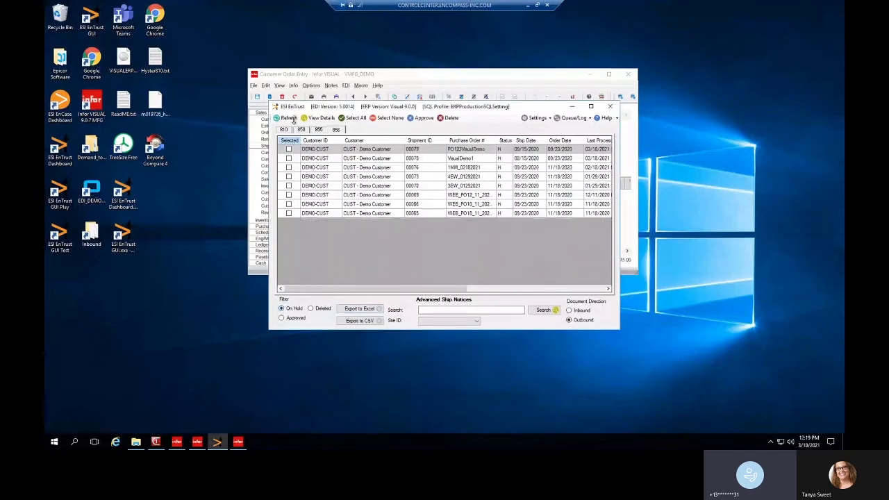
left_click(292, 119)
left_click(310, 153)
left_click(425, 118)
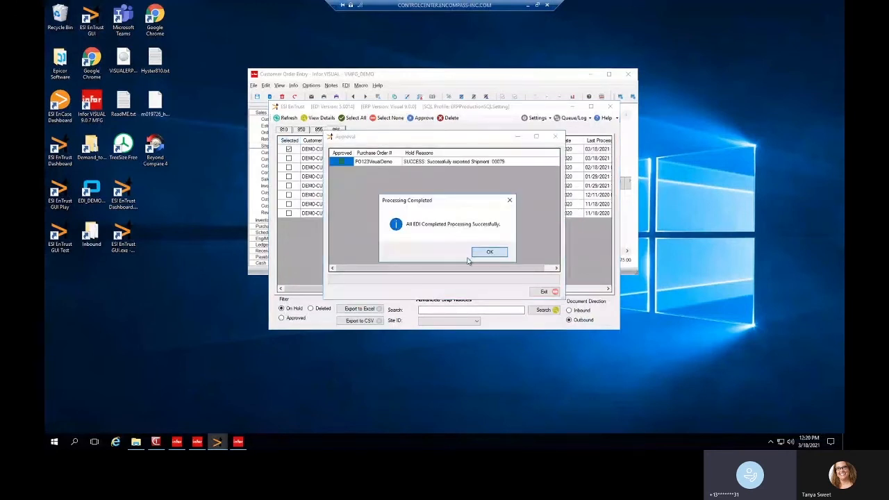
left_click(488, 253)
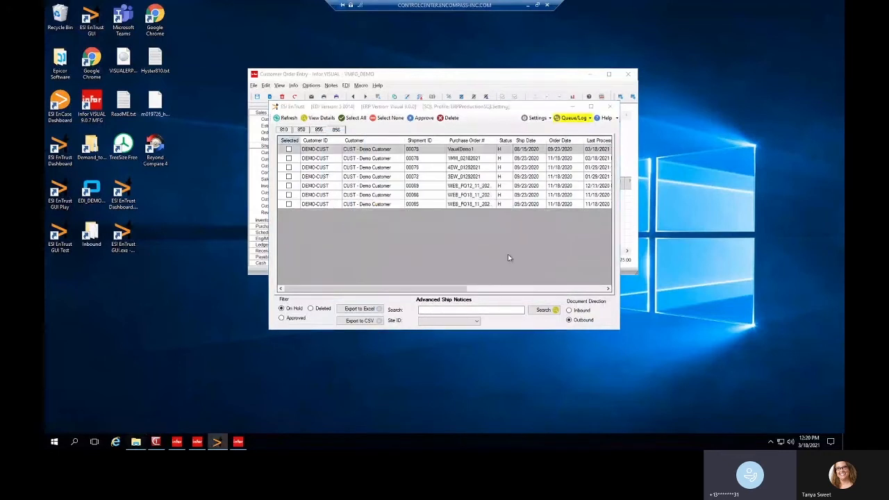
Return to File Explorer and open the 856 outbound folder under VMFG Demo
key("alt+Tab")
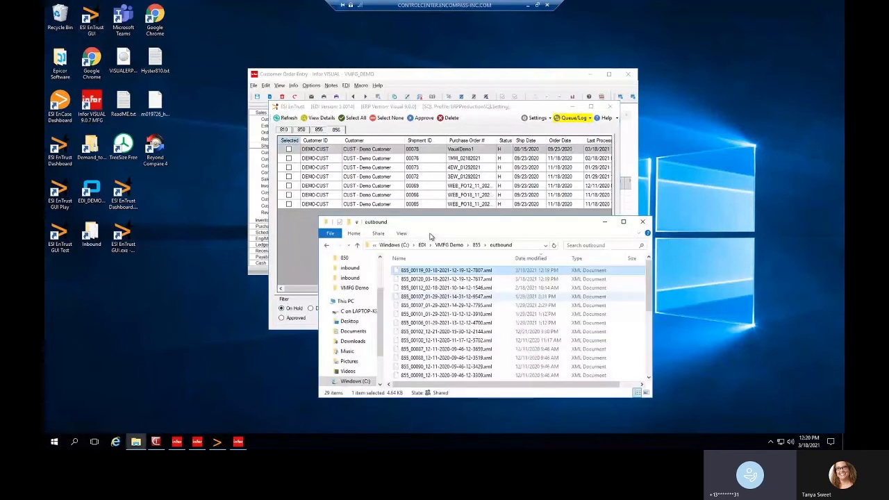
left_click(450, 244)
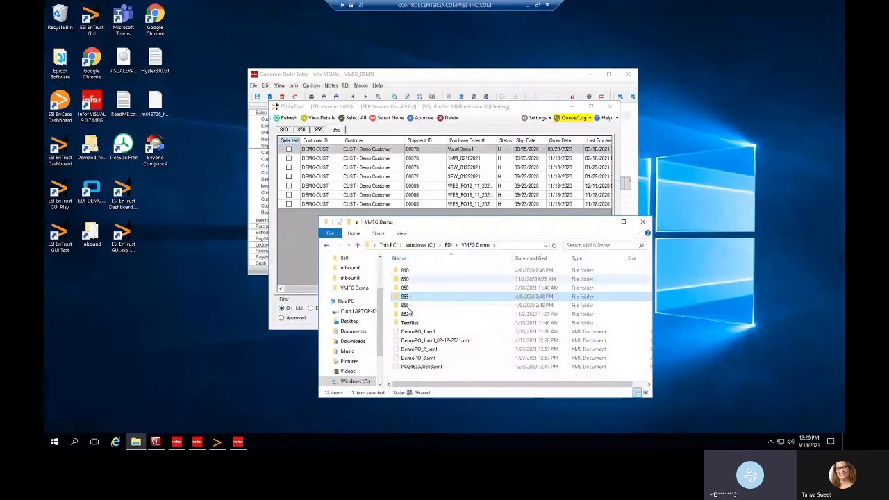
double_click(406, 306)
left_click(475, 302)
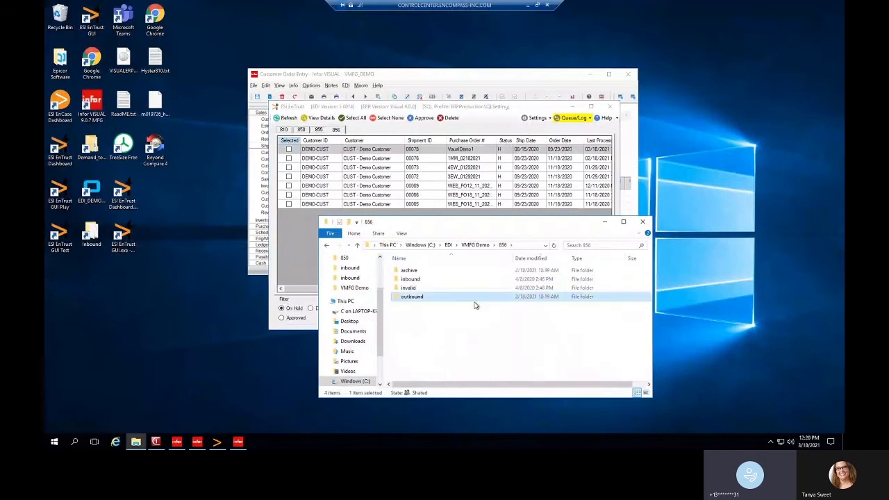
double_click(475, 302)
Open the topmost exported 856 XML file in the browser, highlight its shipment identification, and close the file
left_click(539, 271)
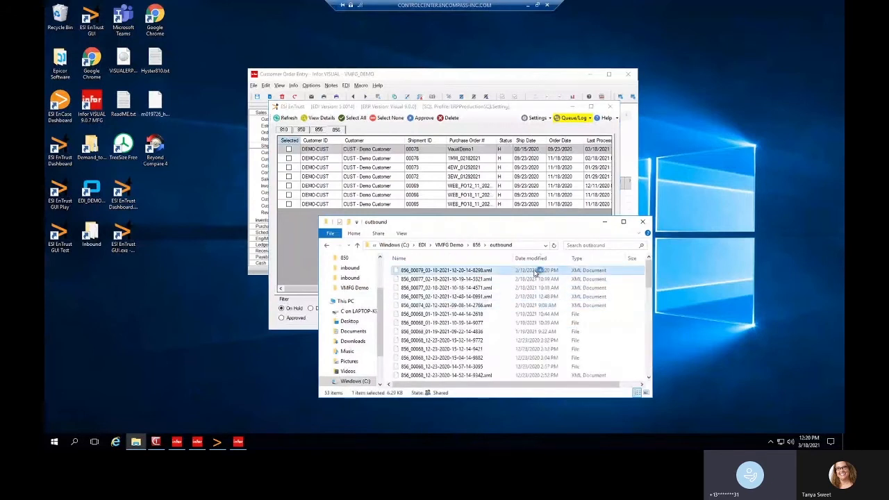
double_click(539, 271)
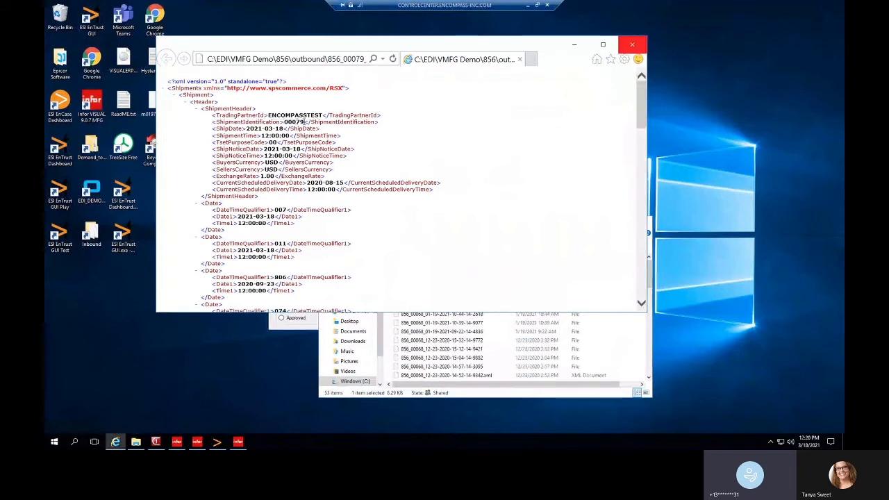
double_click(295, 122)
left_click(633, 43)
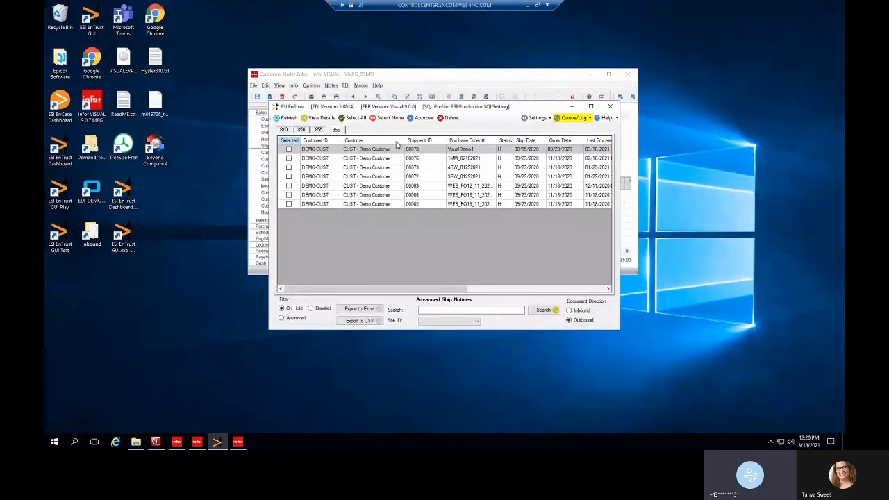
Check the topmost on-hold 856 ship notice, then list the approved ones and view the topmost notice's exported file from its details
double_click(453, 153)
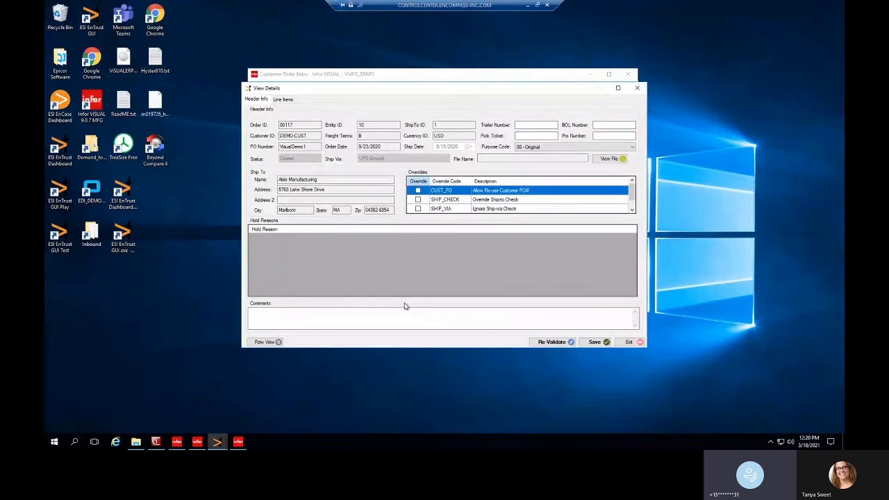
left_click(274, 343)
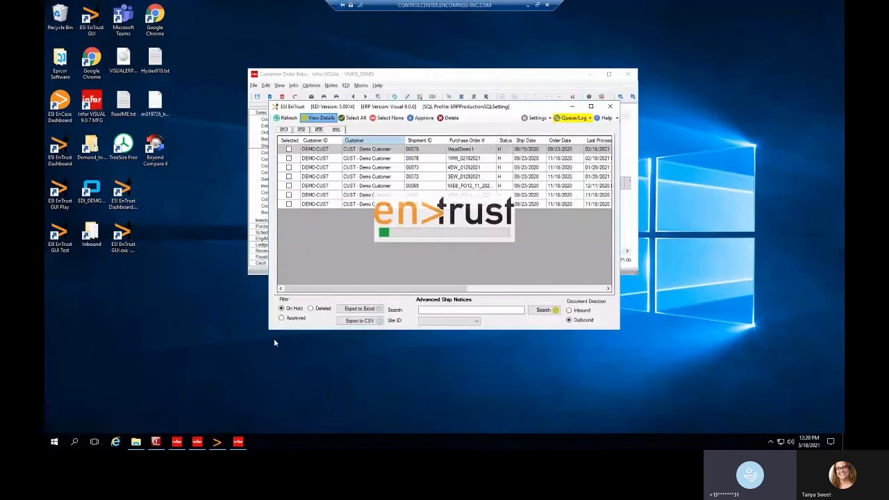
left_click(287, 318)
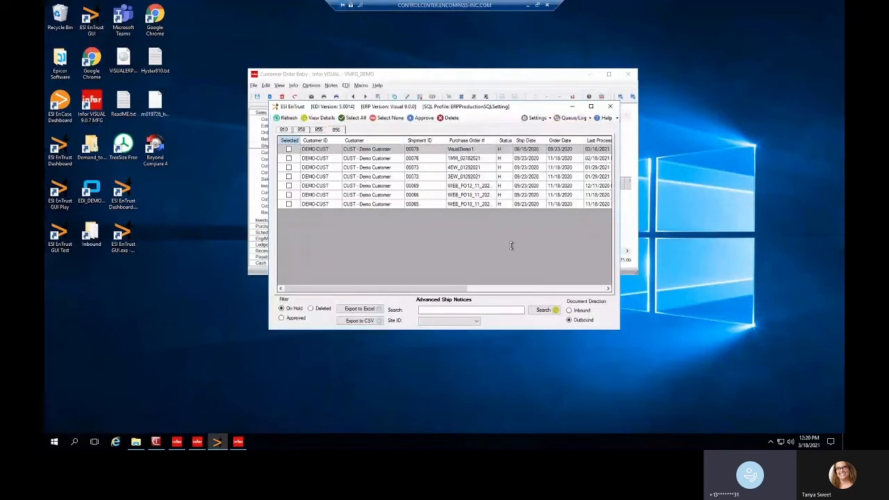
left_click(457, 152)
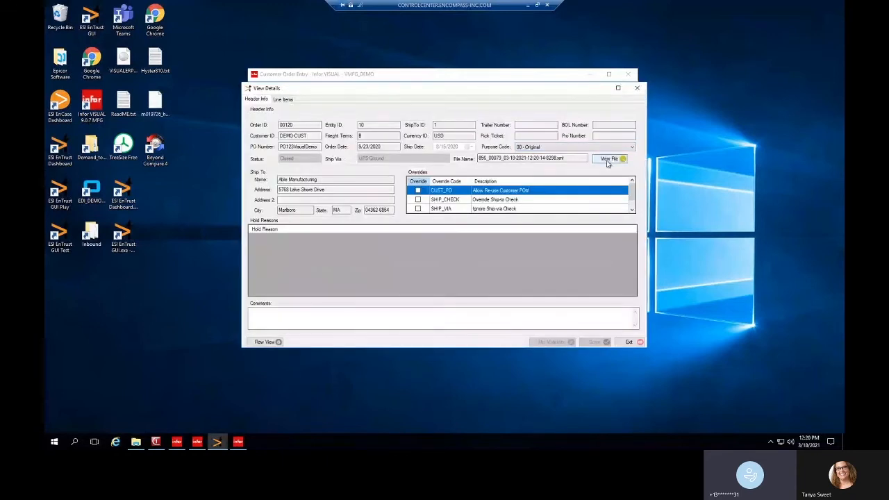
left_click(610, 158)
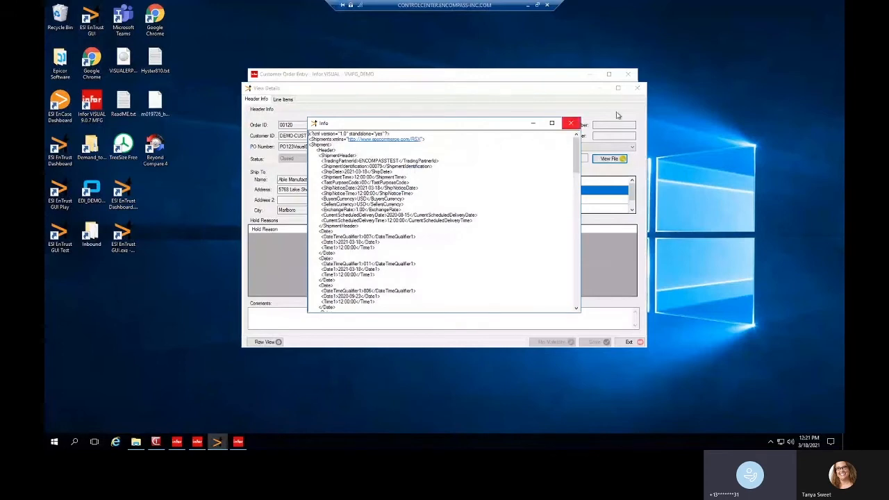
left_click(638, 94)
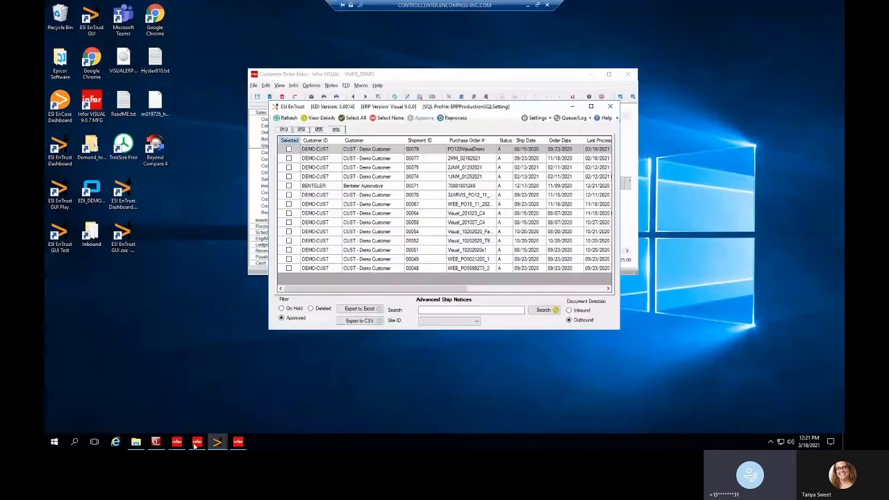
Open Invoice Forms in Infor VISUAL, set the invoice from date to 3/18/2021 and generate the invoices
left_click(262, 174)
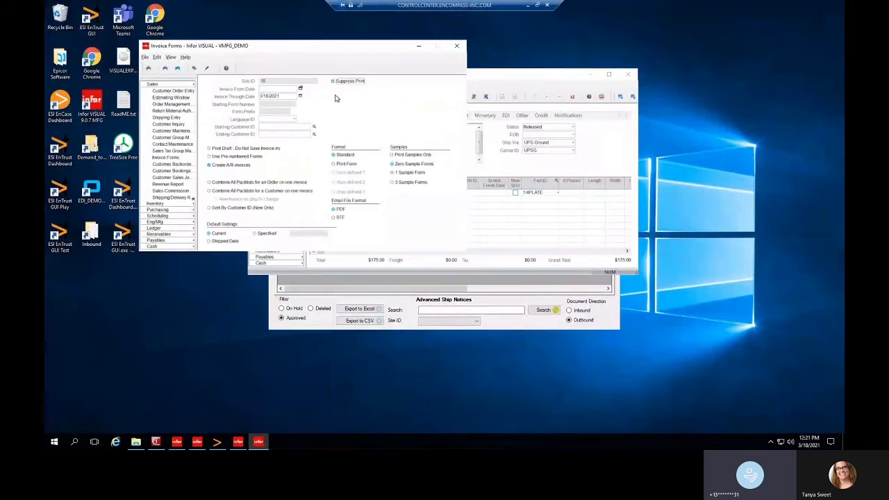
left_click(300, 89)
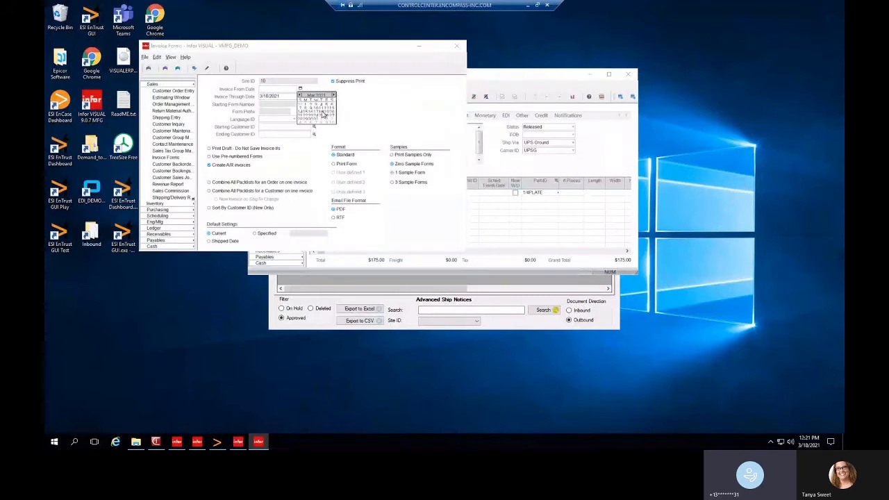
left_click(324, 115)
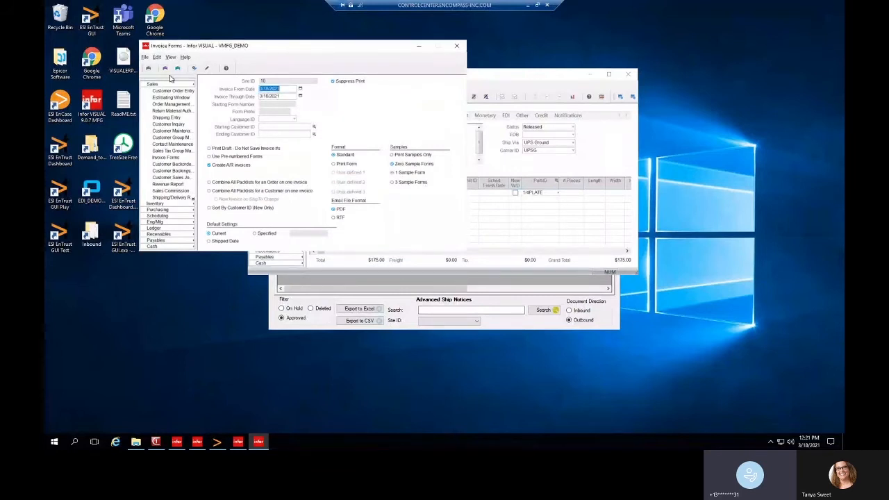
left_click(178, 68)
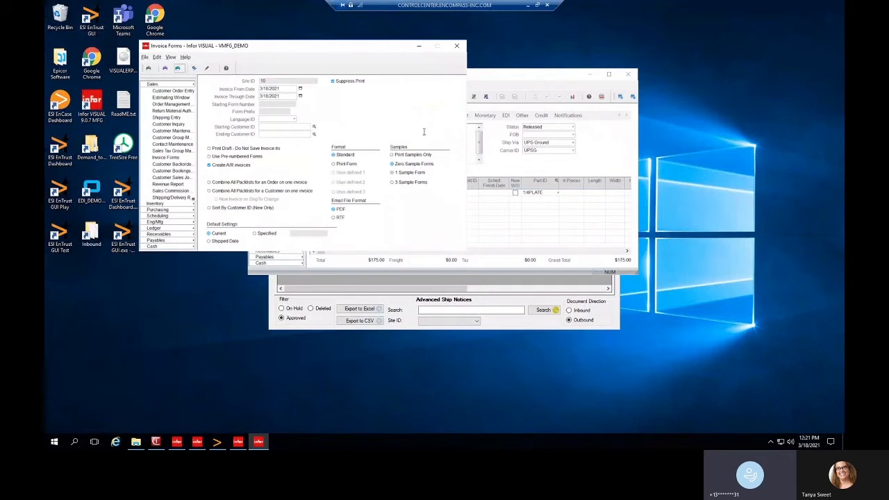
left_click(178, 69)
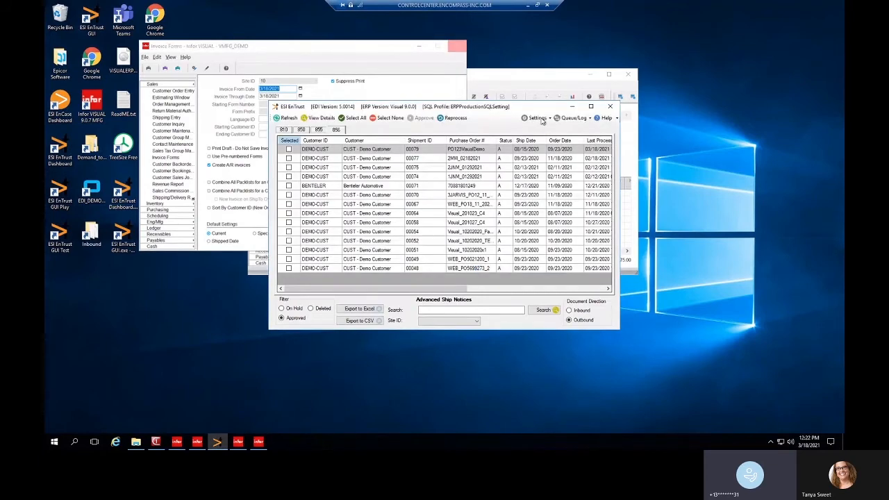
Review the second user's document permissions and allowed customers in the ESI EnTrust user settings, then close the settings
left_click(539, 118)
left_click(548, 284)
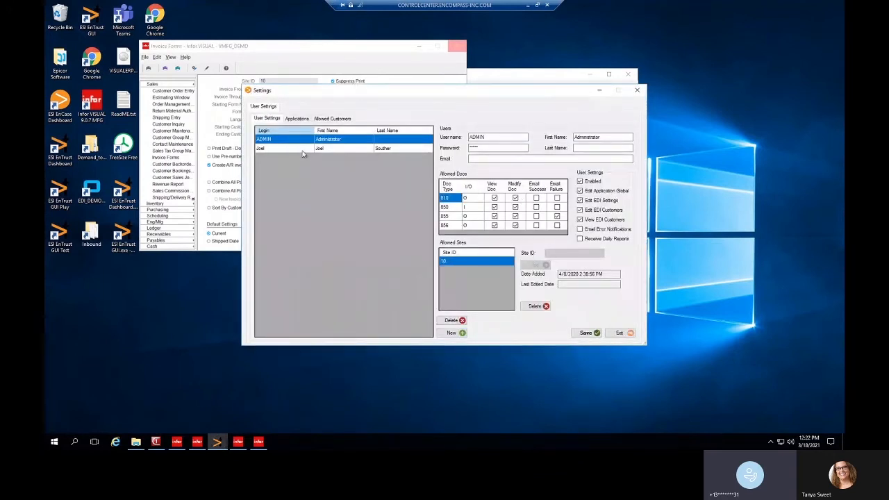
left_click(423, 149)
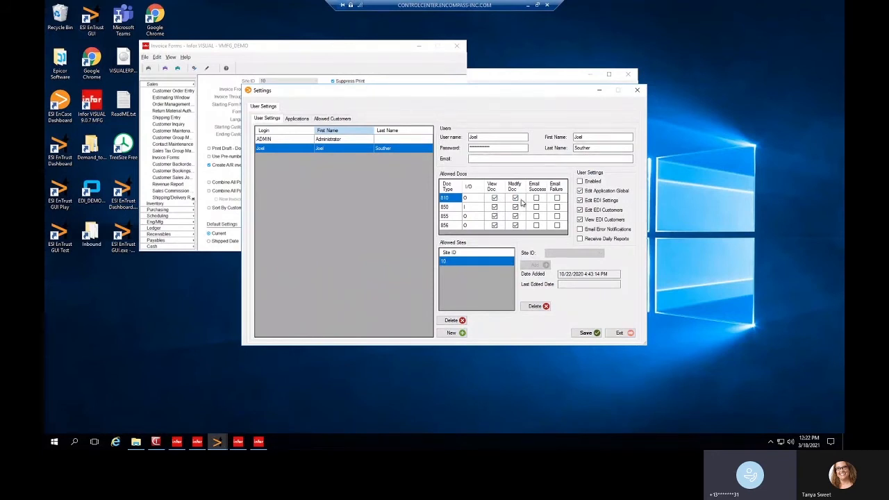
left_click(323, 120)
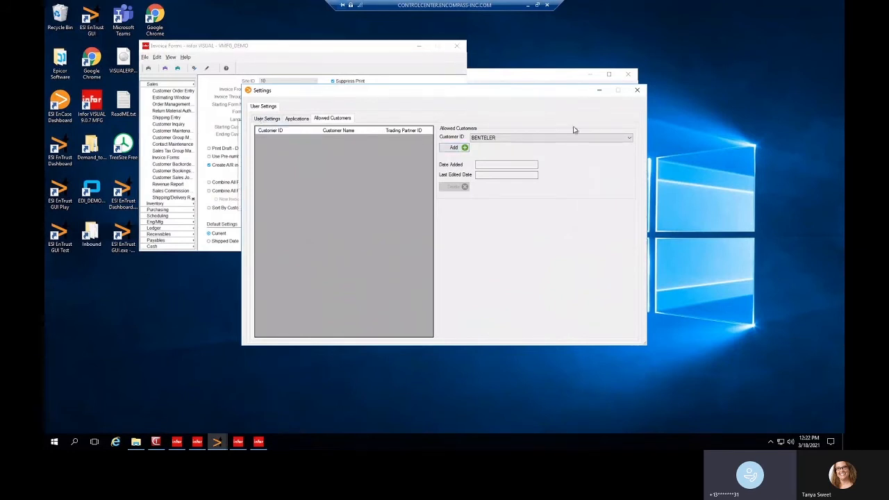
left_click(637, 91)
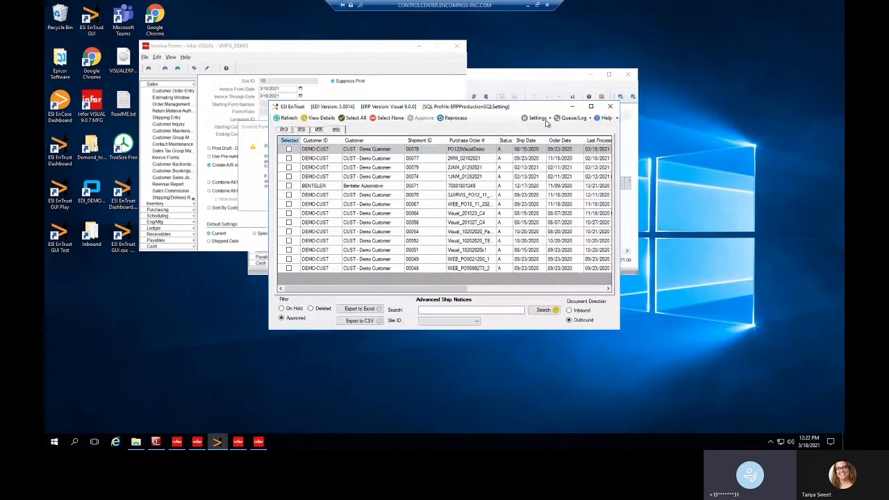
Examine the carrier, country, ship via and unit of measure cross-reference settings, then close the settings
left_click(545, 118)
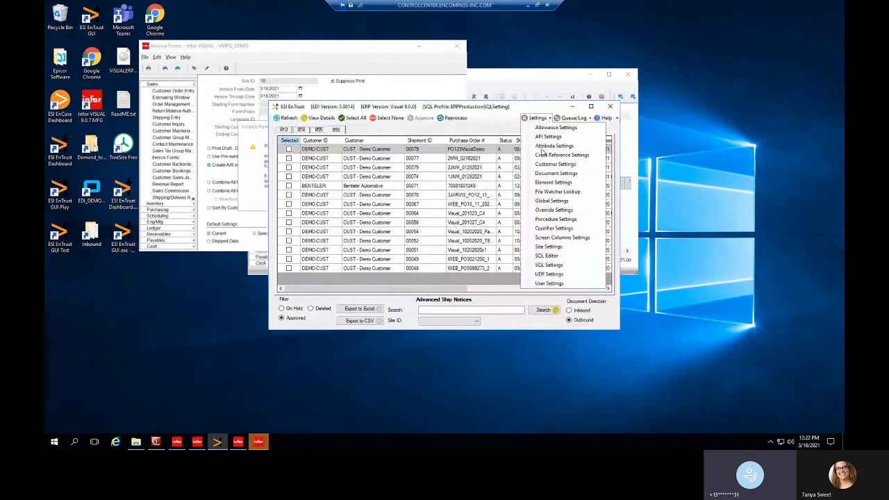
left_click(544, 156)
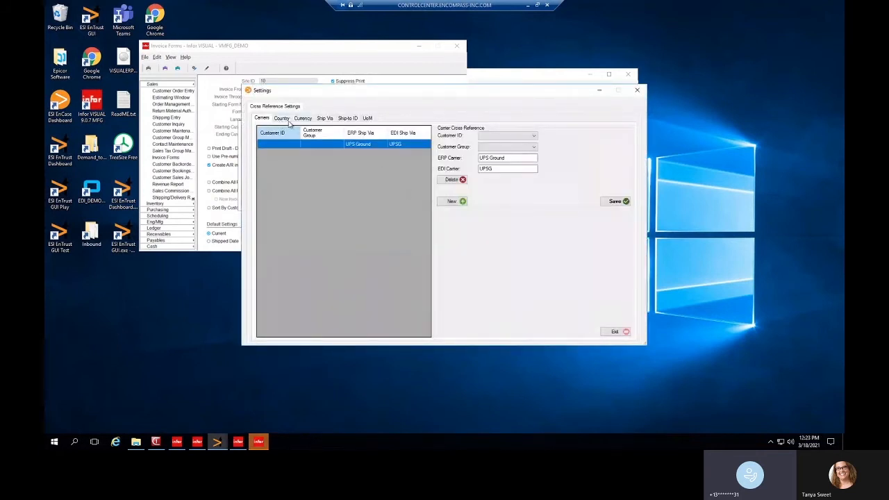
left_click(284, 119)
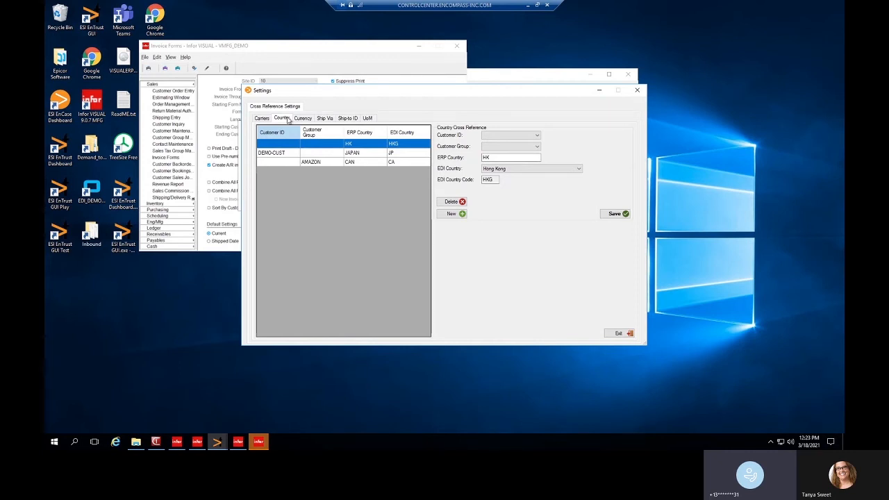
left_click(332, 121)
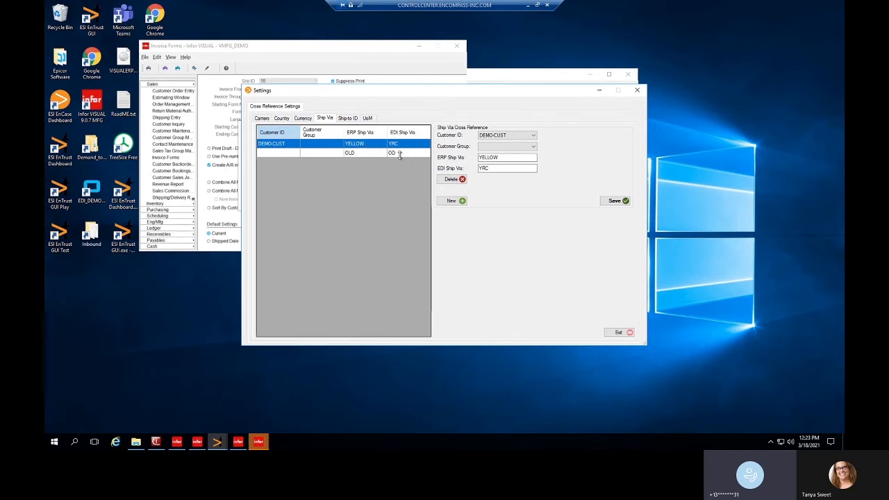
left_click(262, 118)
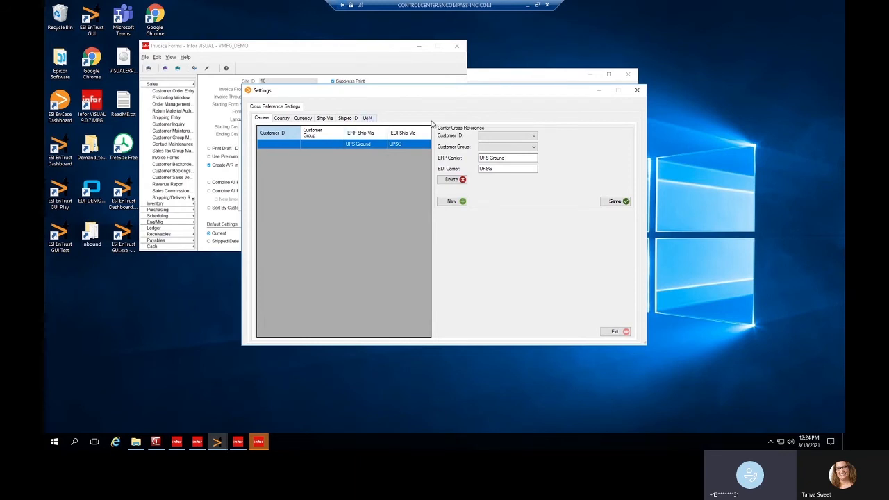
left_click(368, 118)
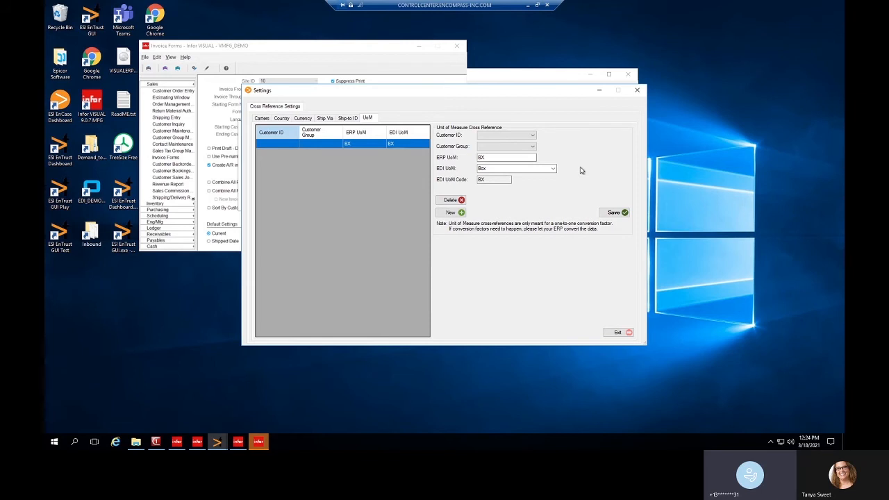
left_click(618, 333)
Minimize Invoice Forms, list the on-hold outbound 810 invoices in ESI EnTrust and approve the topmost one
left_click(420, 74)
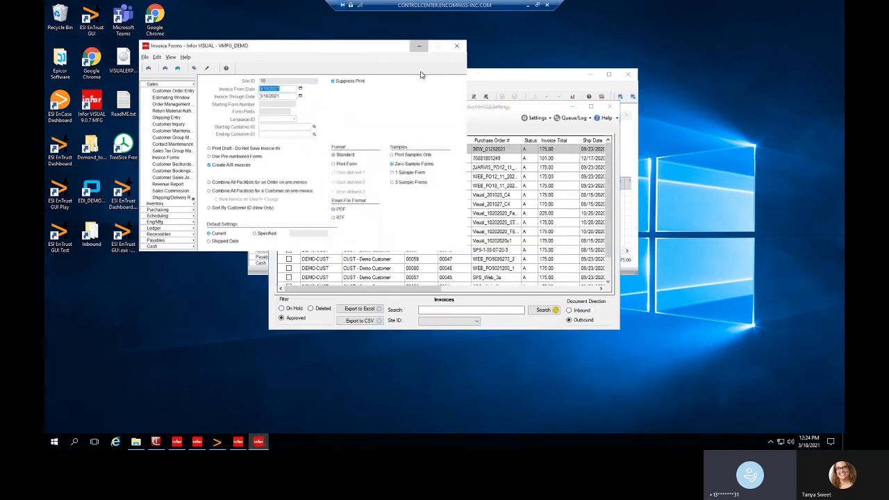
left_click(419, 45)
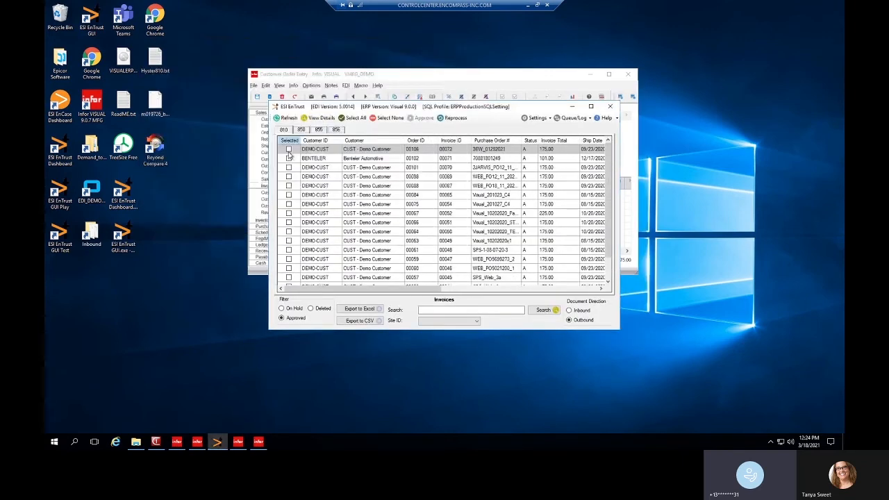
left_click(282, 308)
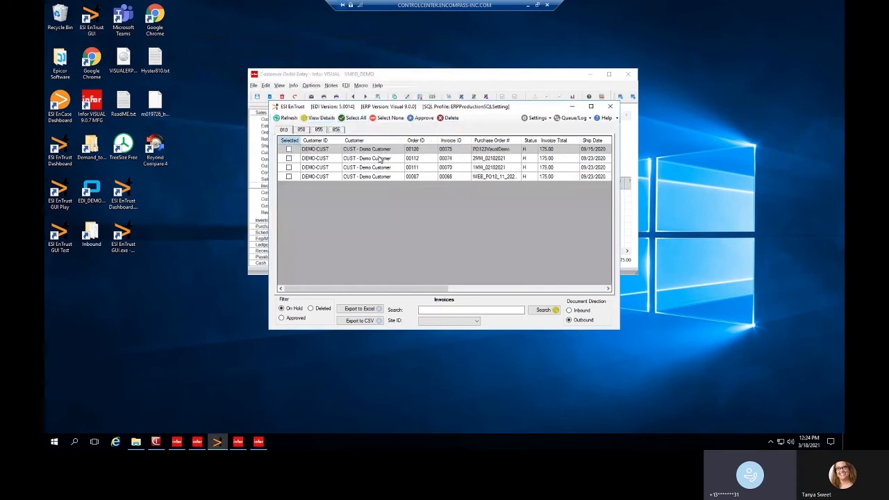
left_click(421, 120)
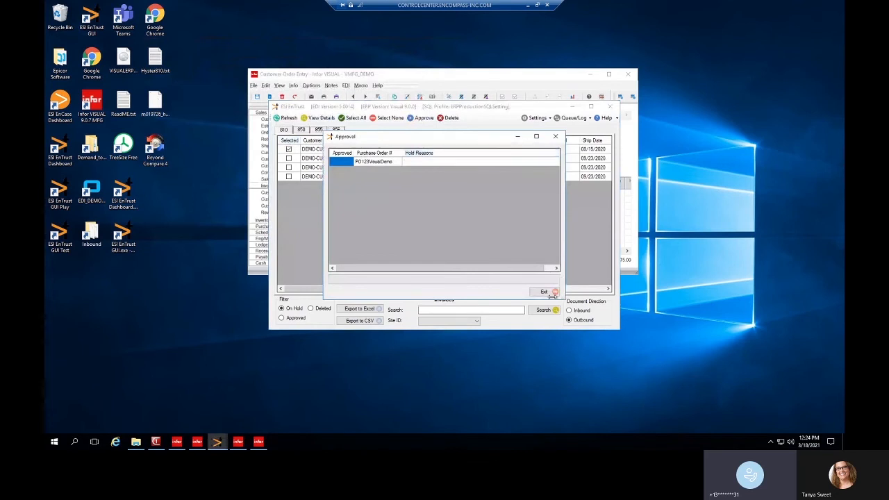
left_click(506, 255)
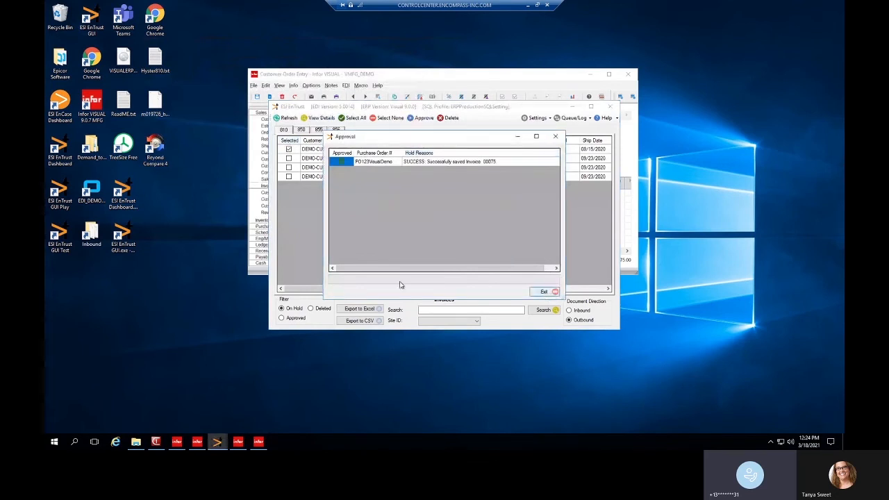
left_click(543, 292)
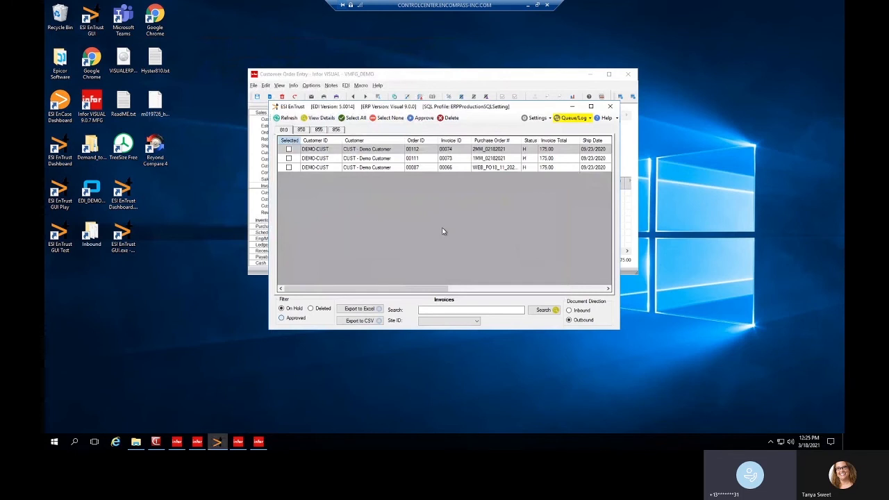
Open the details of the newly approved 810 invoice and view its exported file
double_click(520, 152)
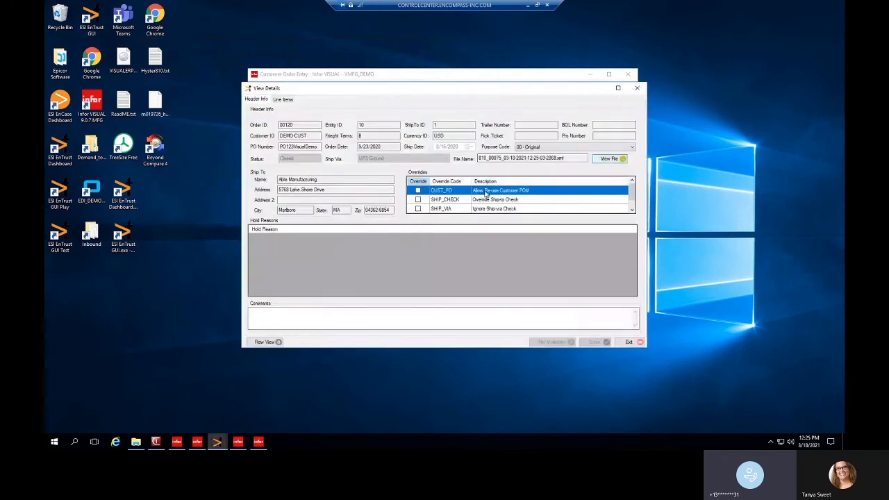
left_click(610, 158)
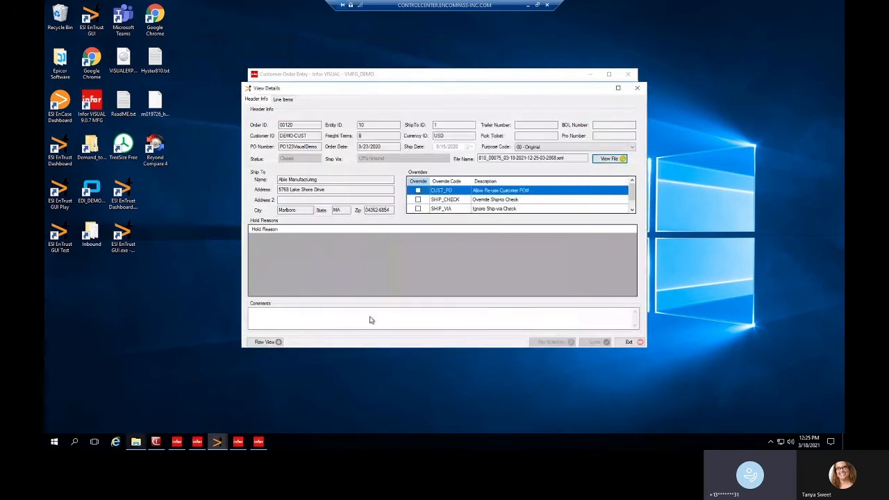
Switch to File Explorer, open the 810 outbound folder under VMFG Demo and sort the files by modification date, newest first
left_click(136, 441)
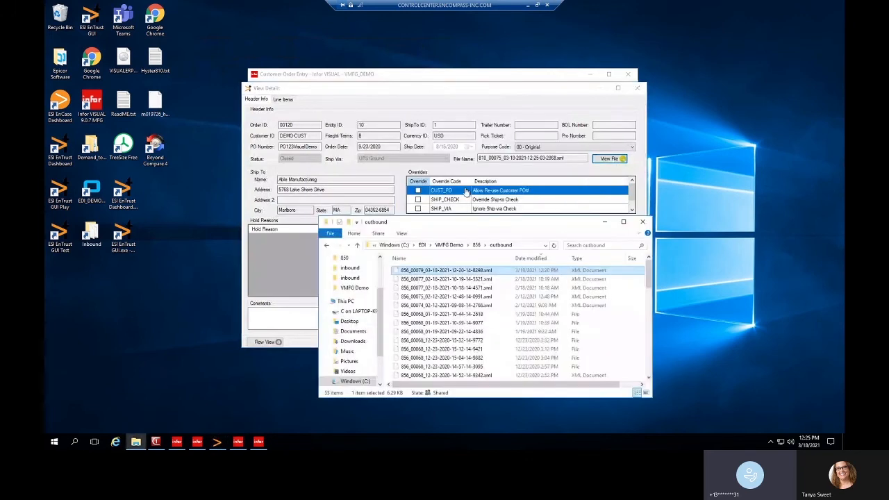
left_click(460, 248)
double_click(416, 274)
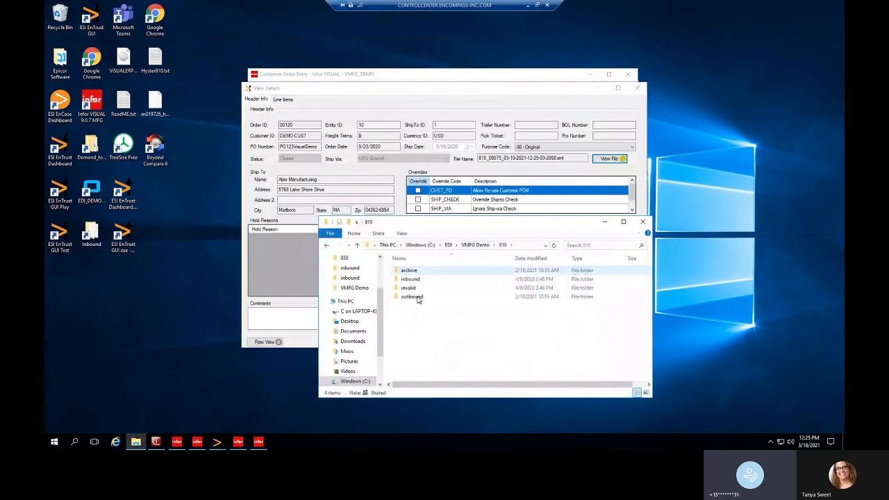
double_click(419, 299)
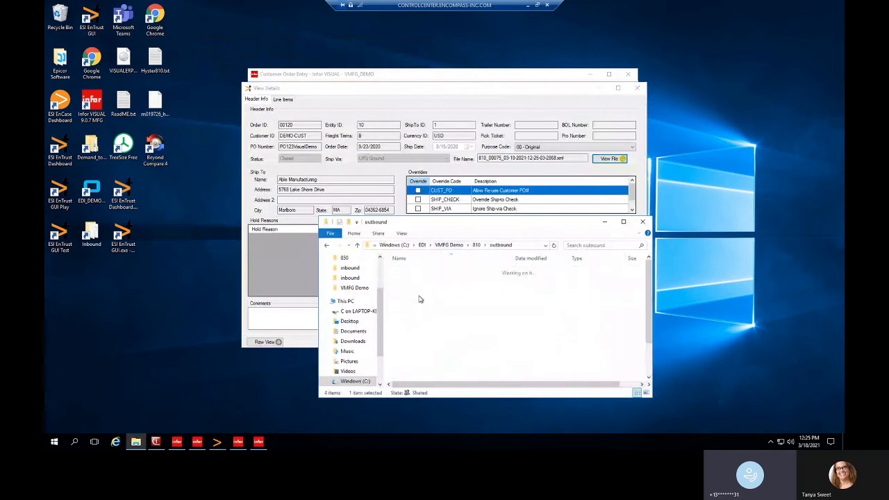
left_click(568, 262)
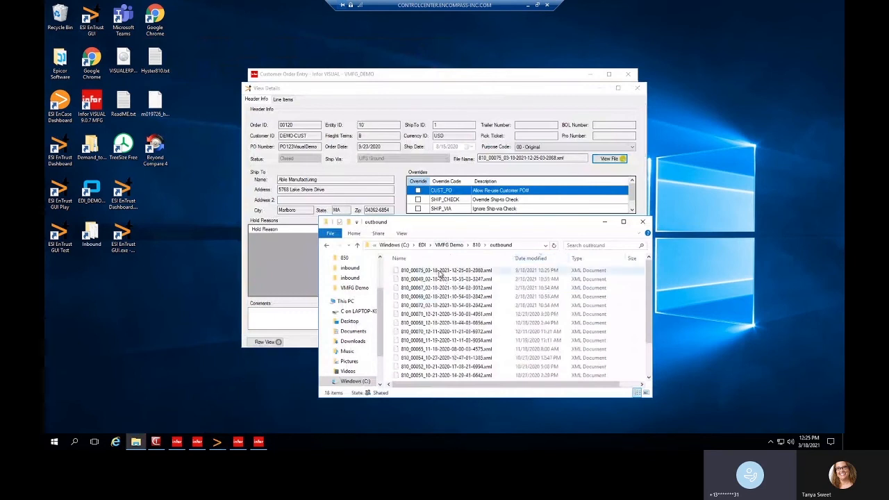
Open the newest 810 XML file in Notepad++ to view the exported invoice, then close the editor and the outbound folder
left_click(440, 274)
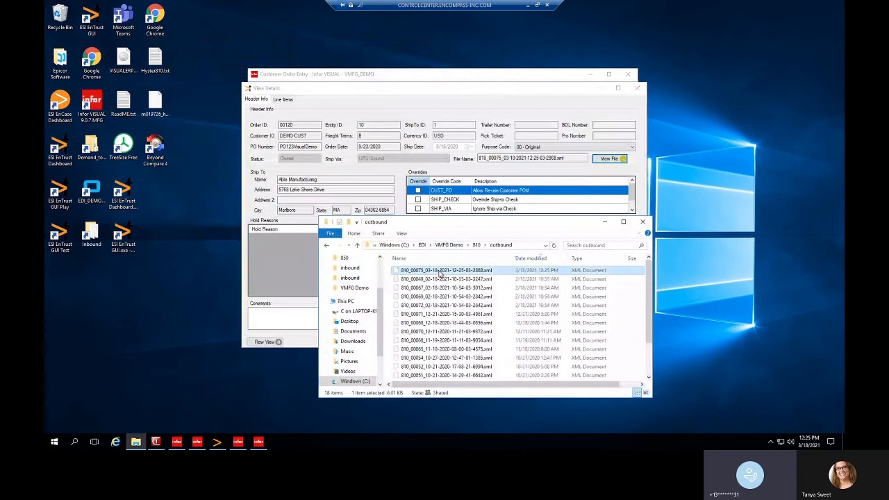
right_click(440, 271)
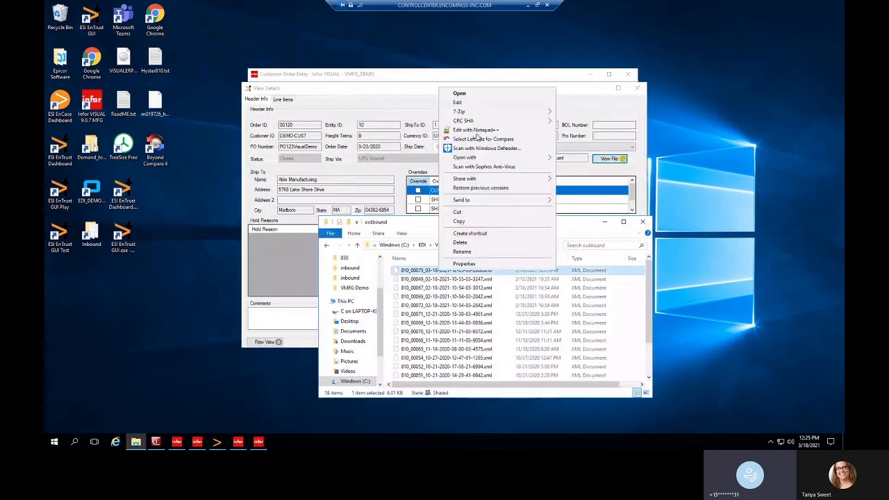
left_click(476, 131)
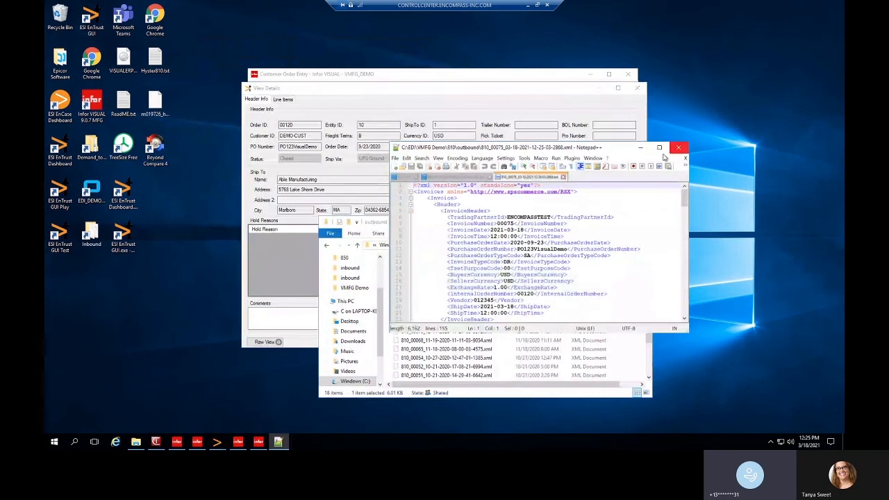
left_click(677, 148)
left_click(643, 222)
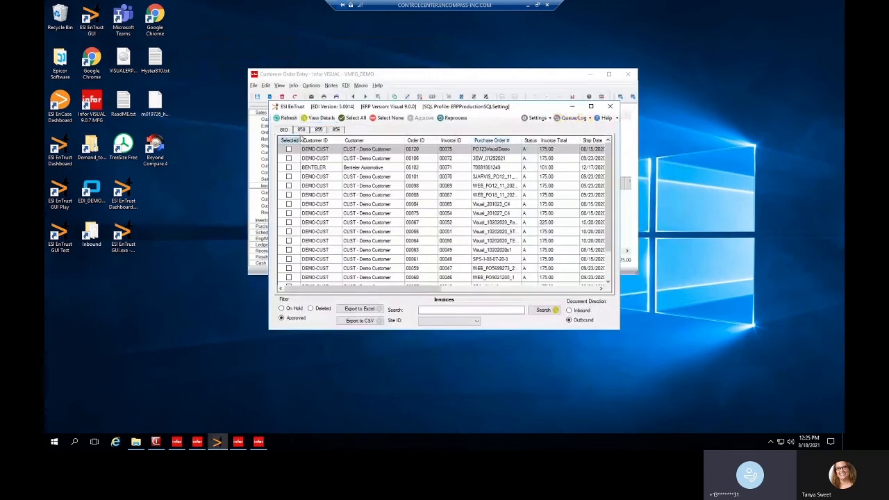
In ESI EnTrust, open the details of the on-hold inbound 850 purchase order and review its hold reason and available overrides
left_click(301, 130)
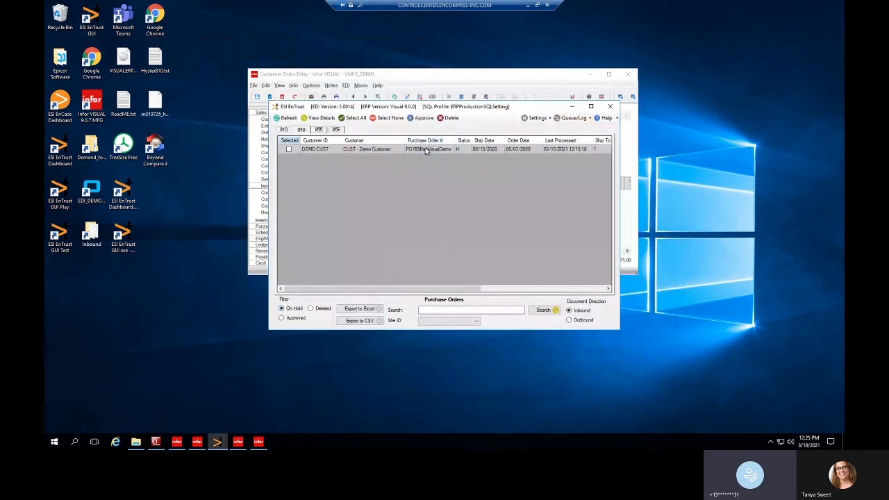
left_click(438, 150)
double_click(512, 152)
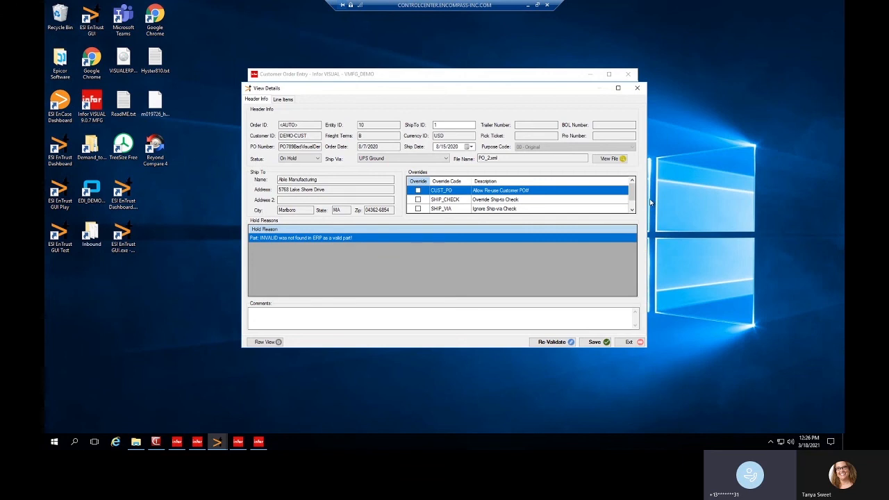
left_click(632, 210)
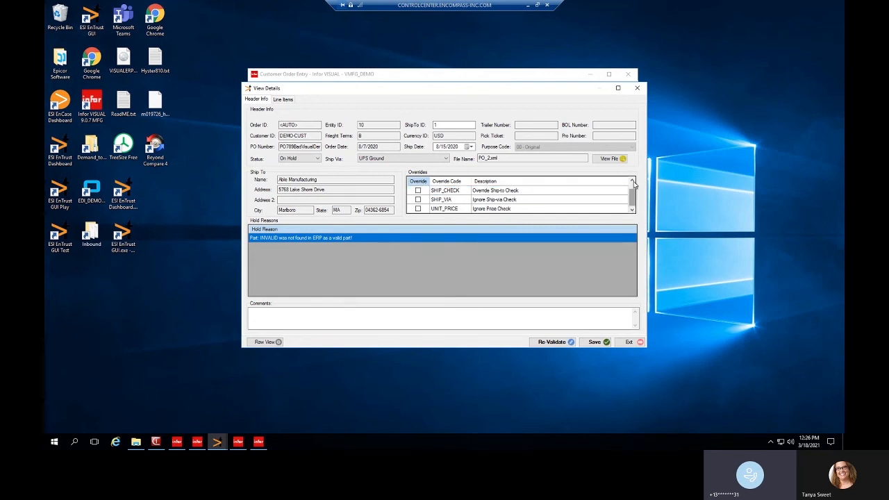
left_click(632, 182)
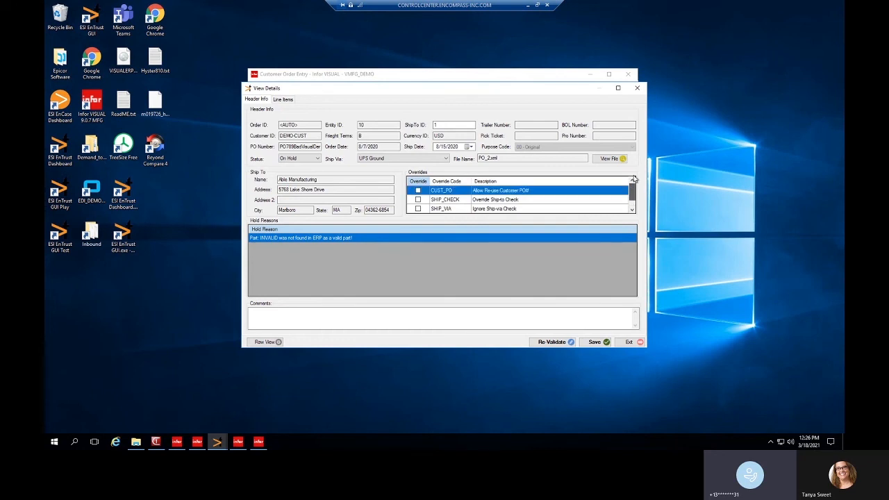
Try the SHIP_VIA override on the on-hold purchase order, review the override list and exit the details
left_click(418, 209)
left_click(544, 346)
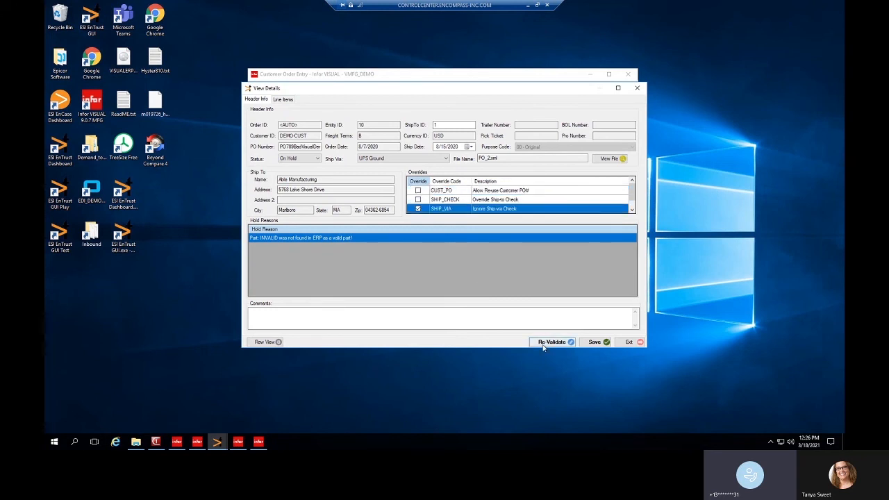
left_click(610, 343)
left_click(627, 343)
left_click(632, 210)
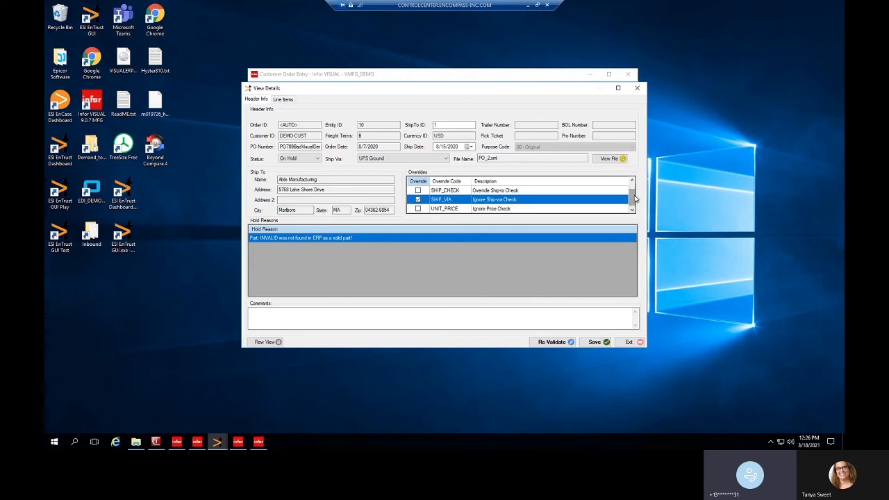
left_click_drag(634, 198, 678, 154)
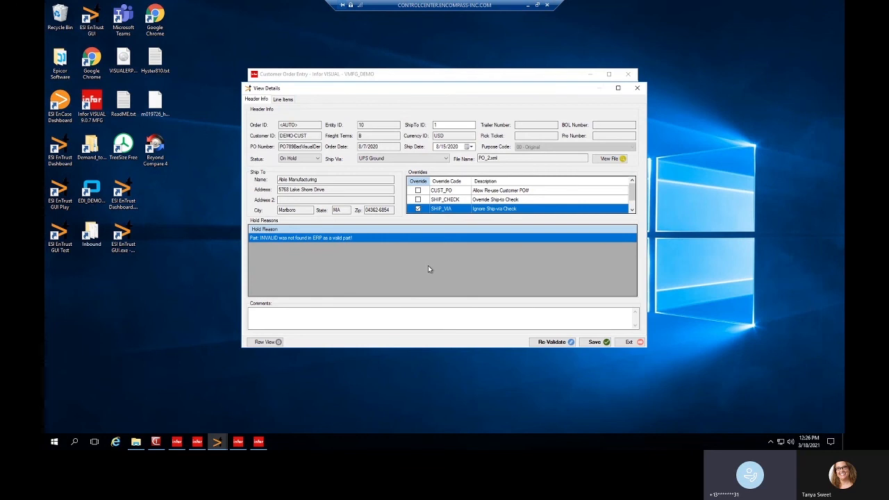
left_click(629, 342)
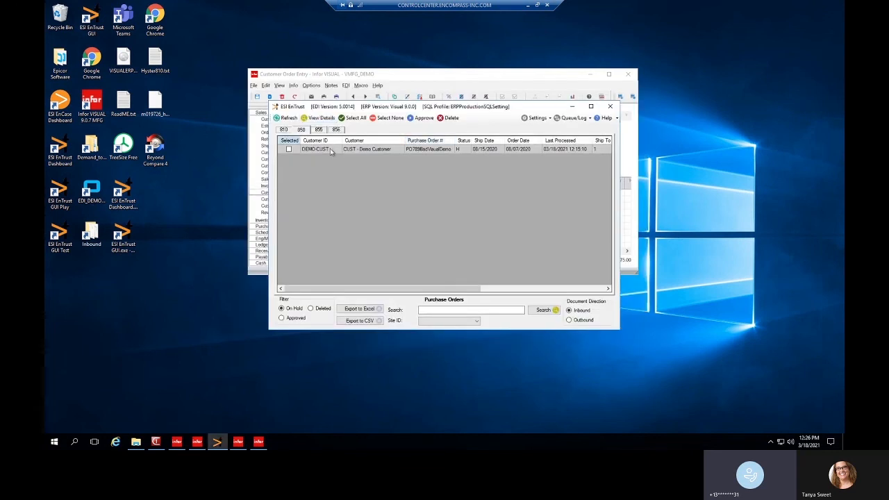
Reopen the on-hold 850 purchase order's details to check its hold reason, then exit them
double_click(452, 149)
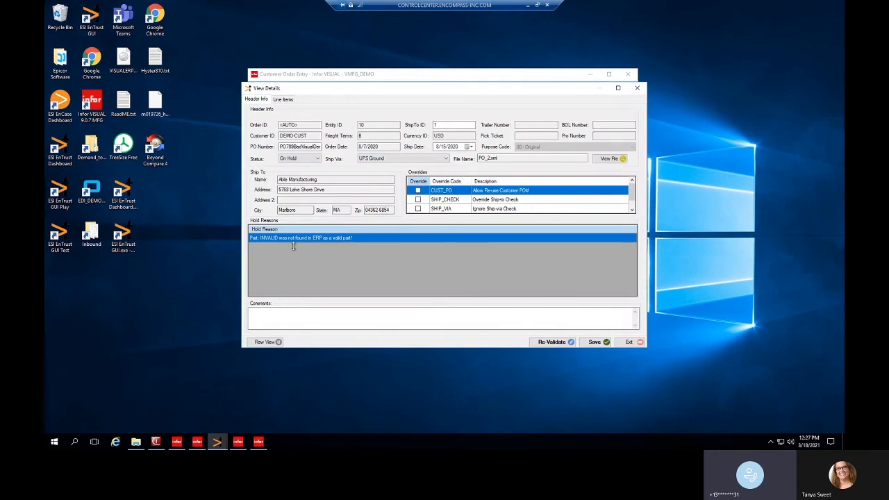
left_click(628, 342)
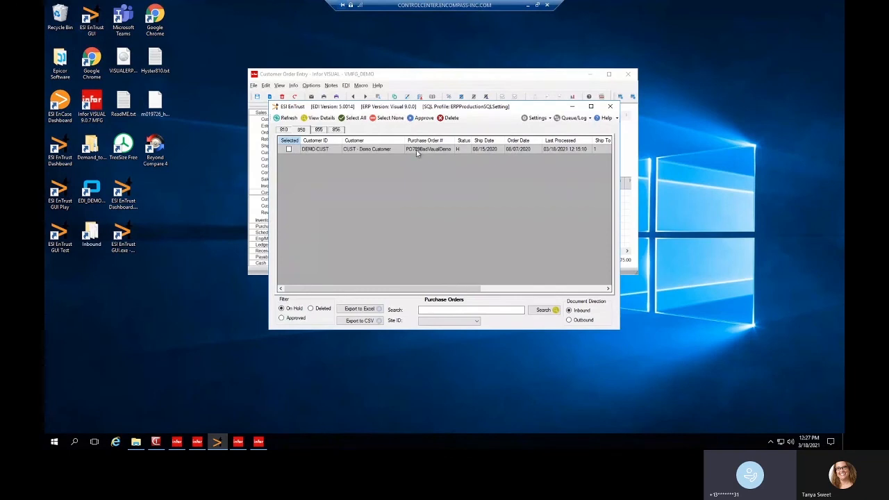